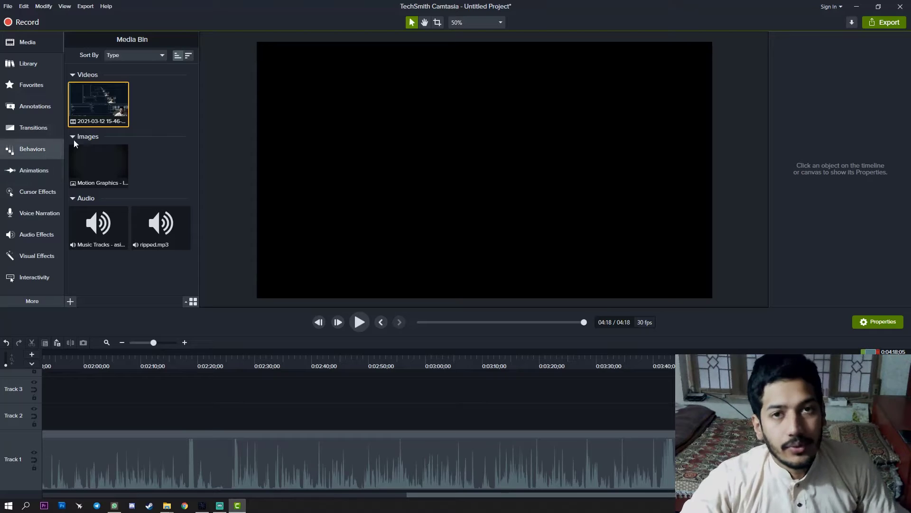
Open the Camtasia 2020 library and collapse its Music Tracks folder.
click(38, 60)
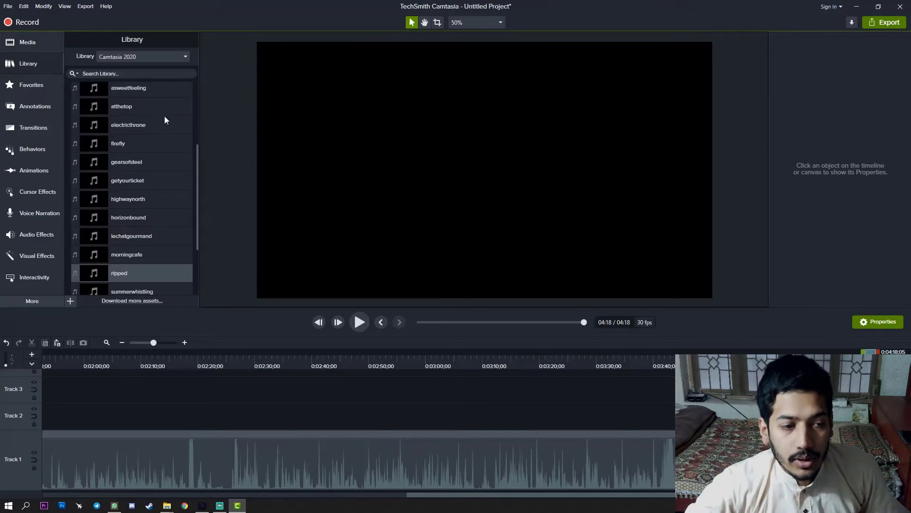
scroll(165, 117, up, 2)
click(73, 169)
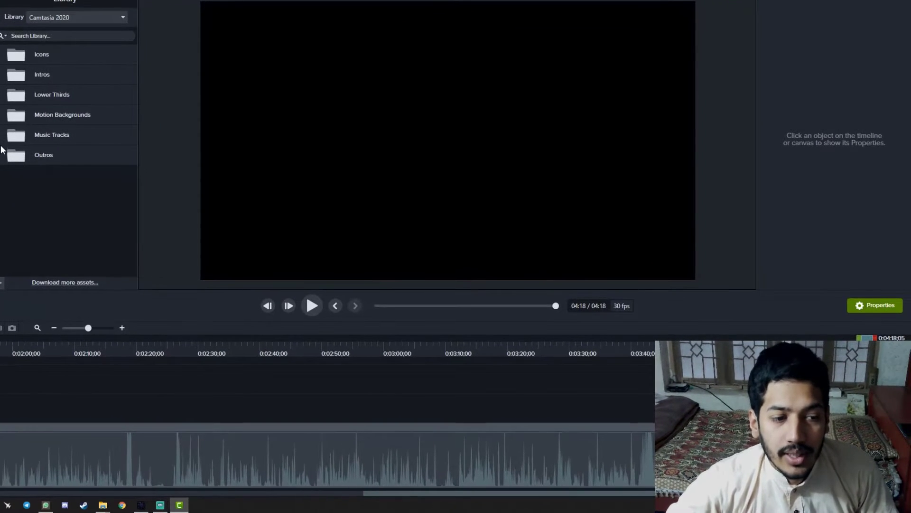
Place the battery-02 icon from the library's Interface icons on the canvas.
click(1, 55)
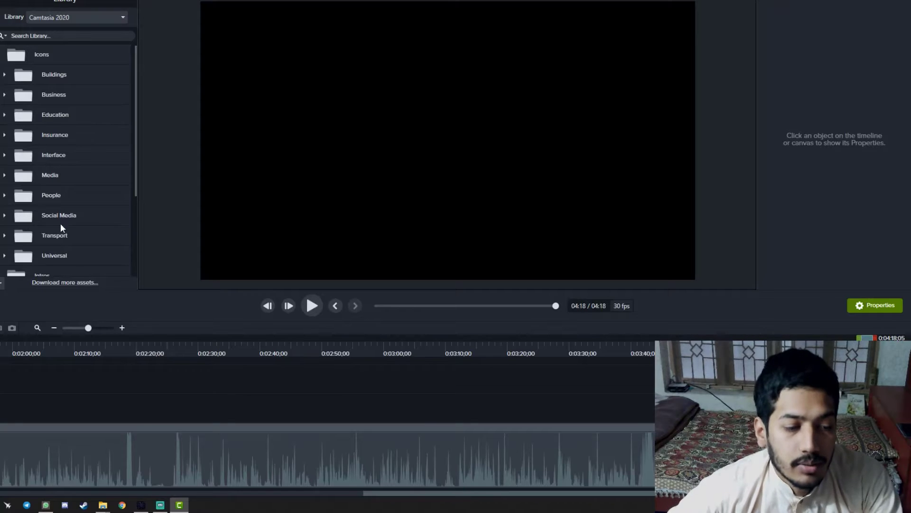
click(5, 156)
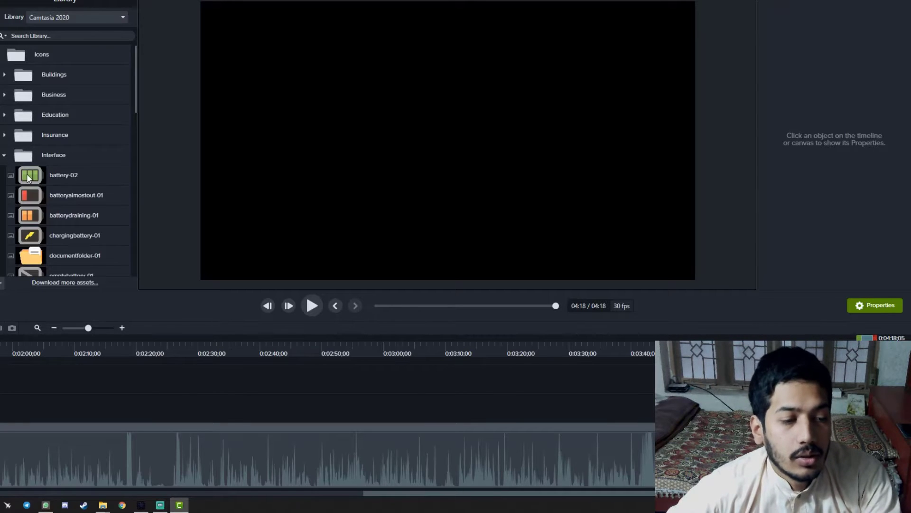
drag(27, 175, 432, 139)
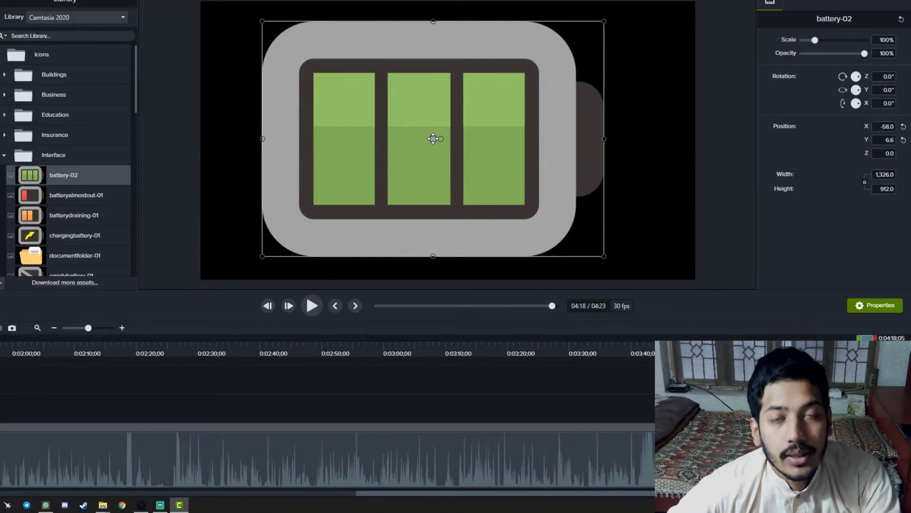
Scale the battery-02 icon to about 38%, rotate it 90° about Z and move it to the canvas's upper middle.
click(657, 141)
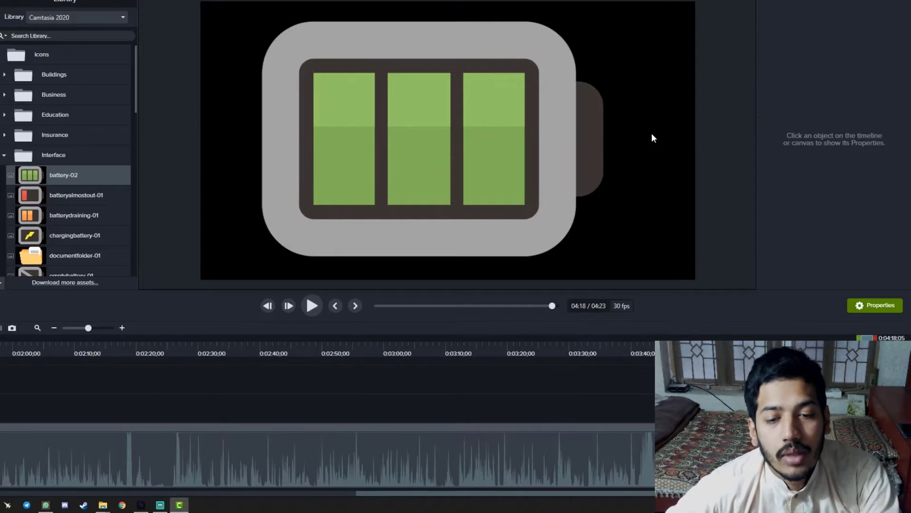
click(434, 132)
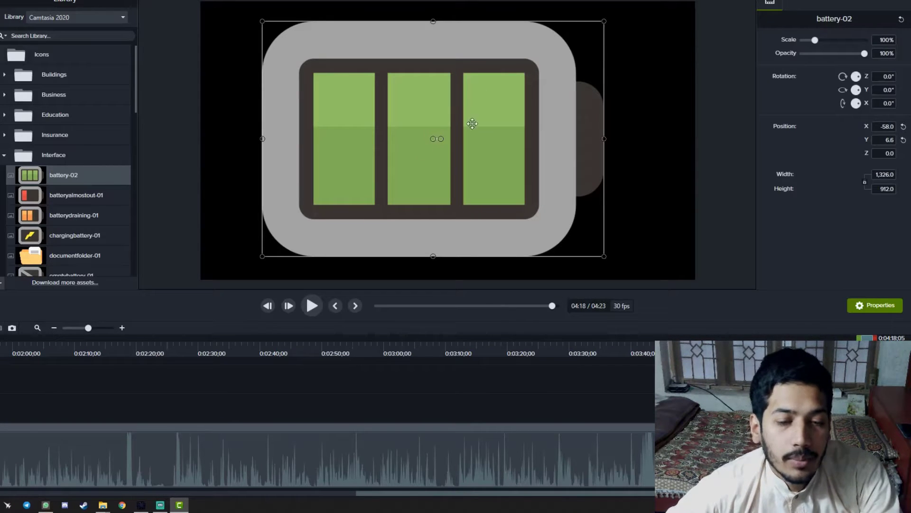
drag(605, 21, 392, 163)
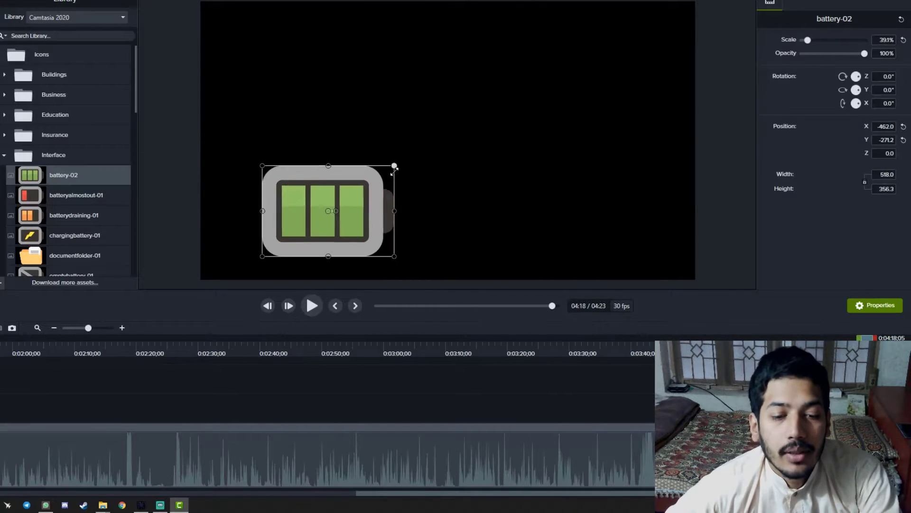
drag(346, 188, 288, 214)
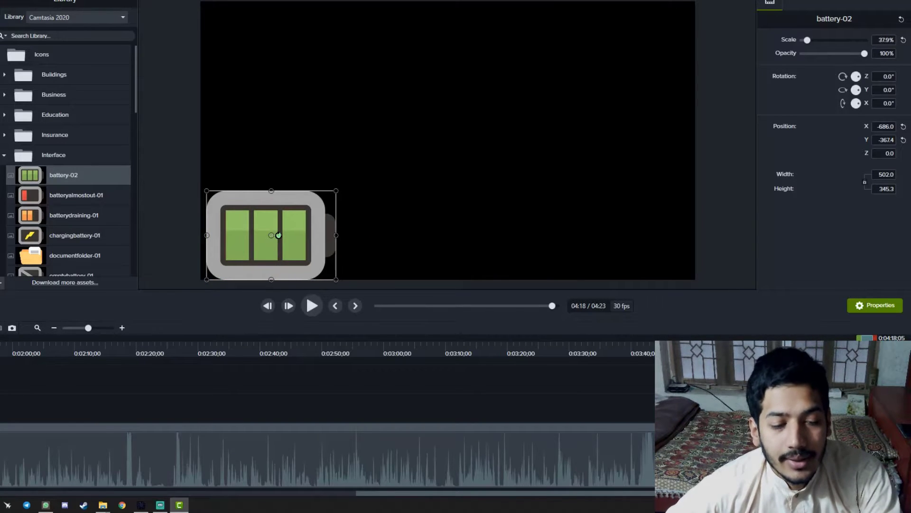
drag(278, 235, 451, 88)
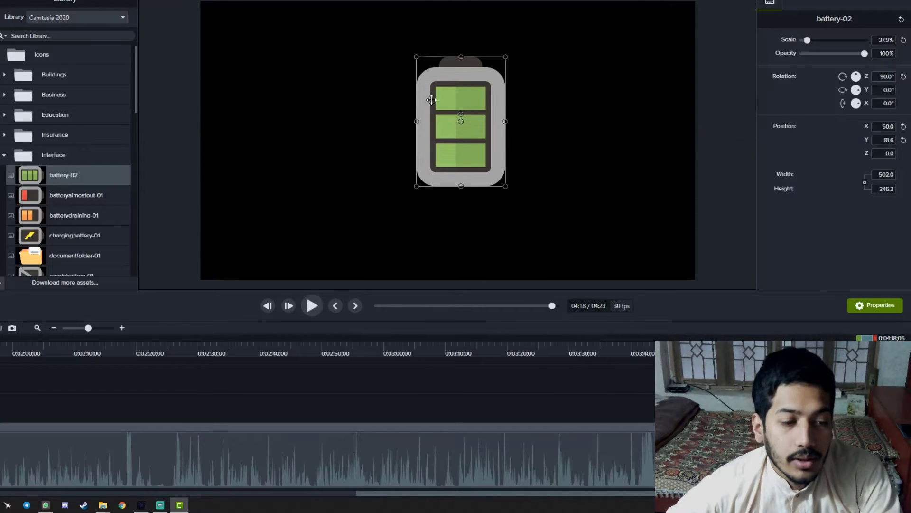
Add the batteryalmostout-01 icon, scale it to about 36% and place it in the canvas's lower-left corner.
drag(65, 195, 391, 187)
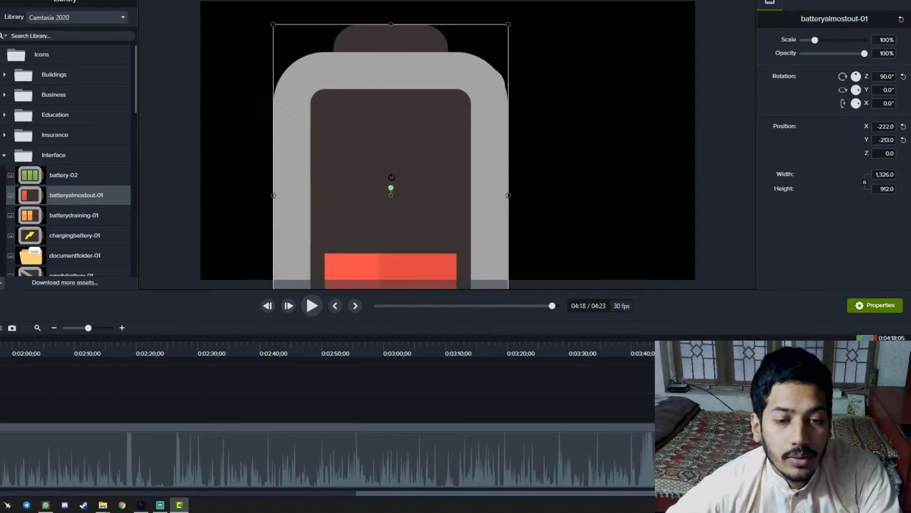
drag(509, 24, 357, 244)
drag(322, 260, 250, 174)
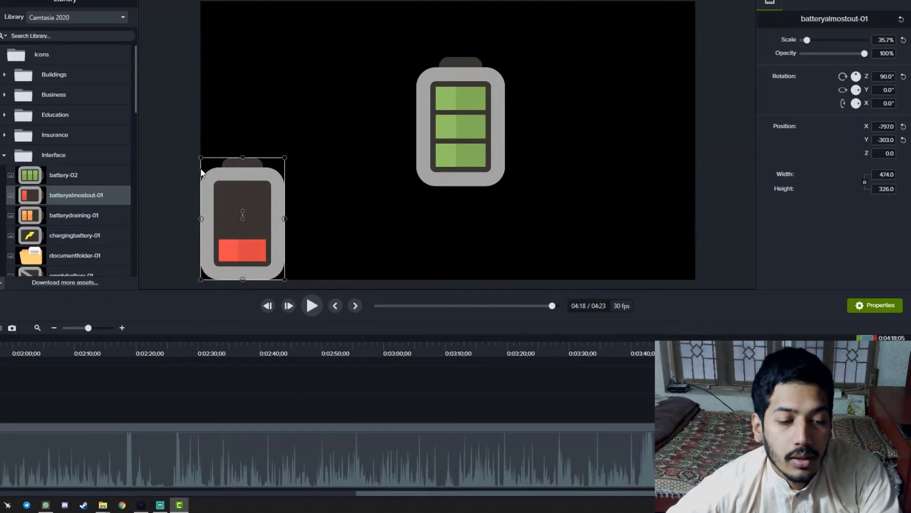
Add the batterydraining-01 icon at about 37% scale beside the red battery and move the green battery next to it in a rising row.
drag(42, 218, 375, 149)
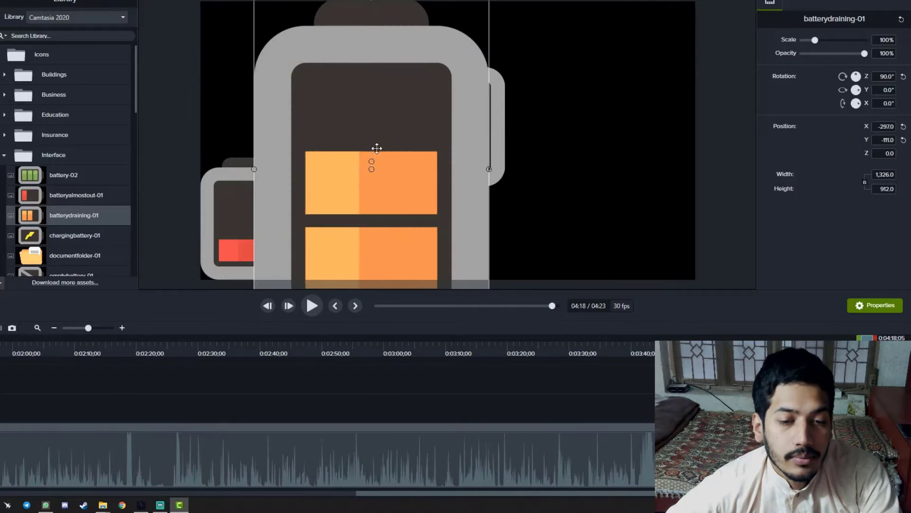
drag(484, 6, 341, 207)
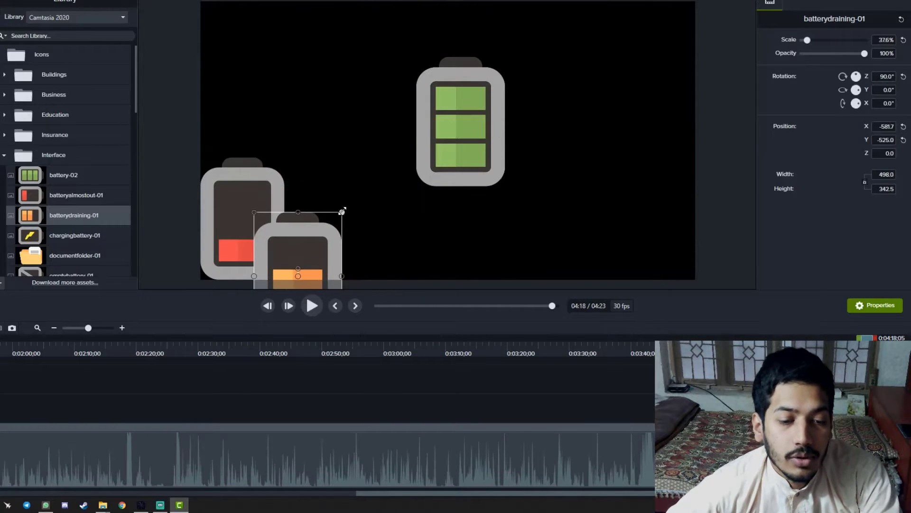
drag(286, 235, 317, 128)
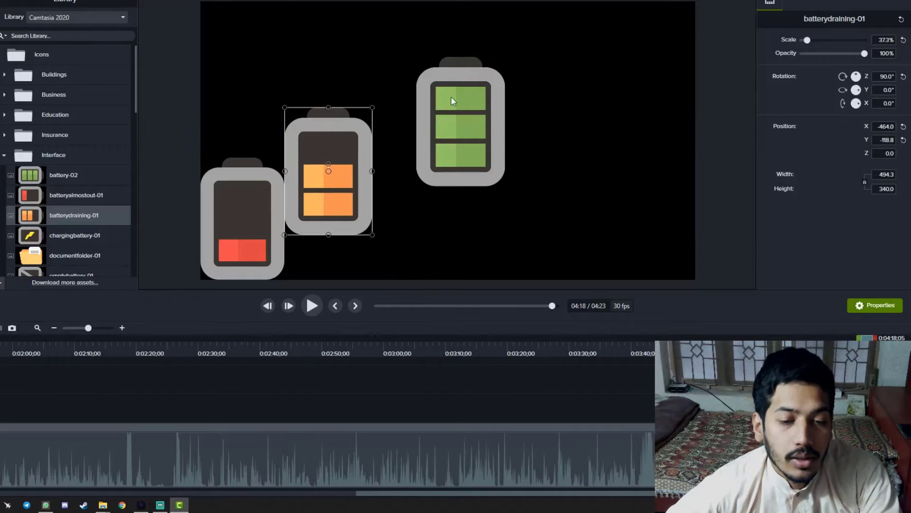
drag(451, 96, 408, 96)
click(531, 142)
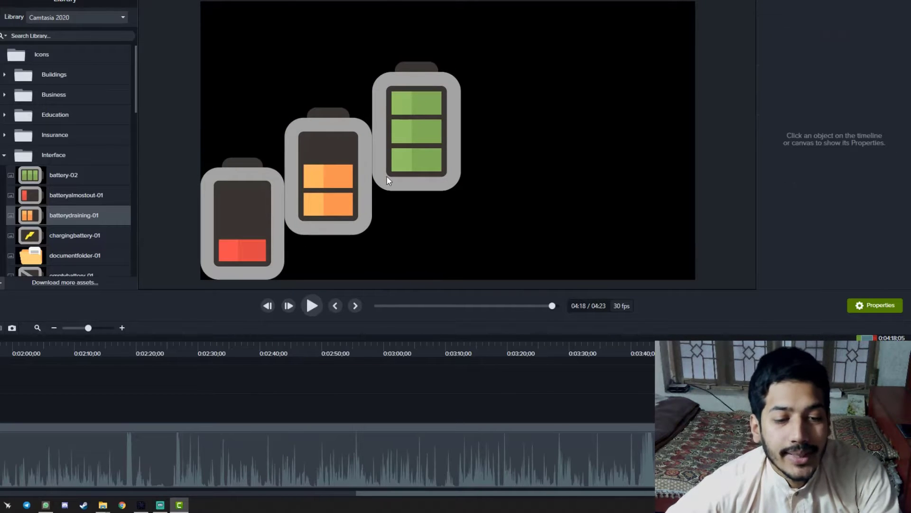
Look through the remaining Interface icons and collapse the Interface and Icons folders.
scroll(19, 220, down, 3)
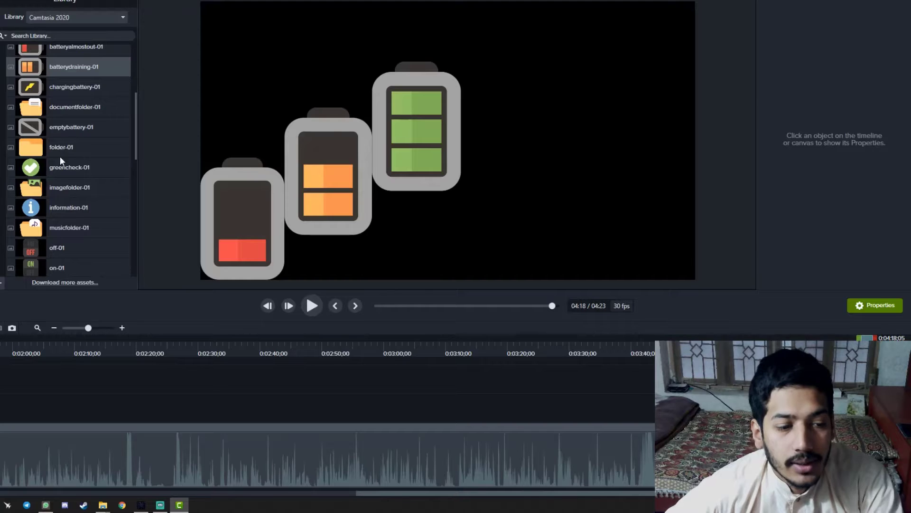
scroll(60, 161, down, 5)
scroll(54, 175, up, 4)
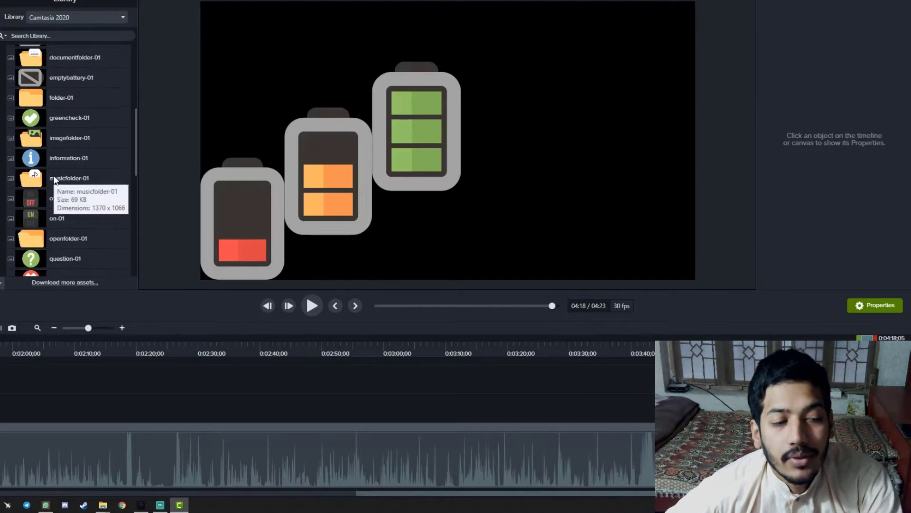
scroll(54, 179, up, 4)
click(4, 155)
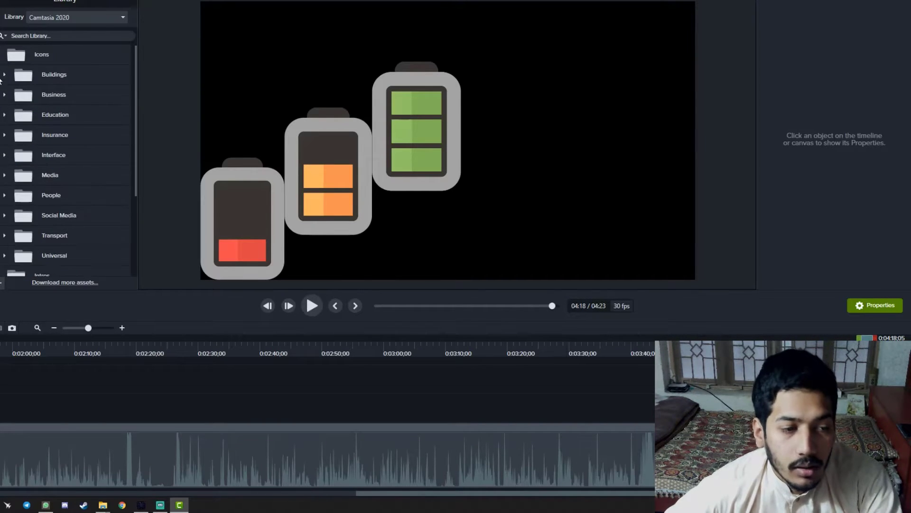
click(1, 56)
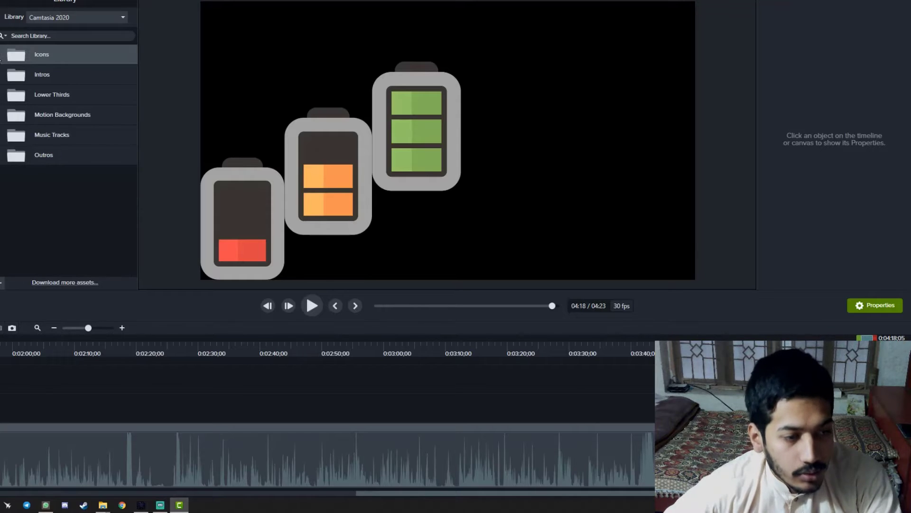
Delete all three battery icons from the canvas.
drag(554, 91, 224, 254)
key(Delete)
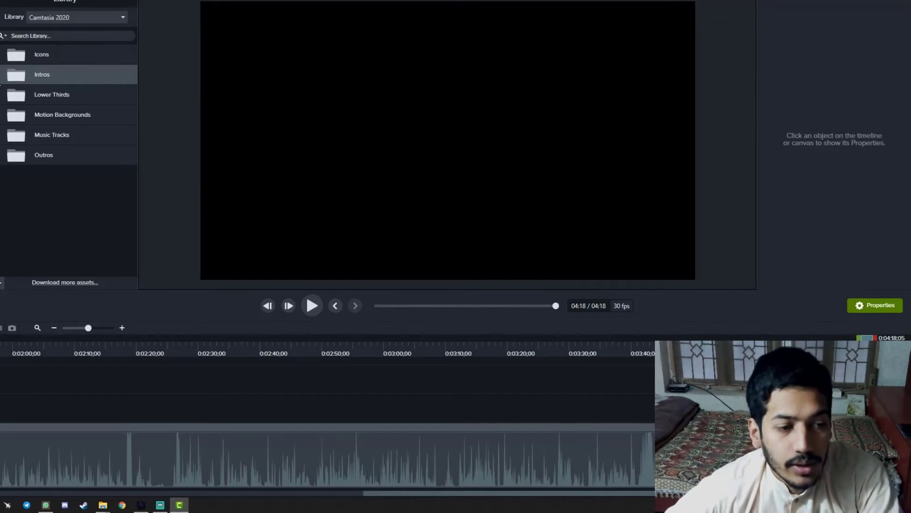
Add the cornercircles intro from the Intros folder to the canvas and centre it over the frame.
click(1, 76)
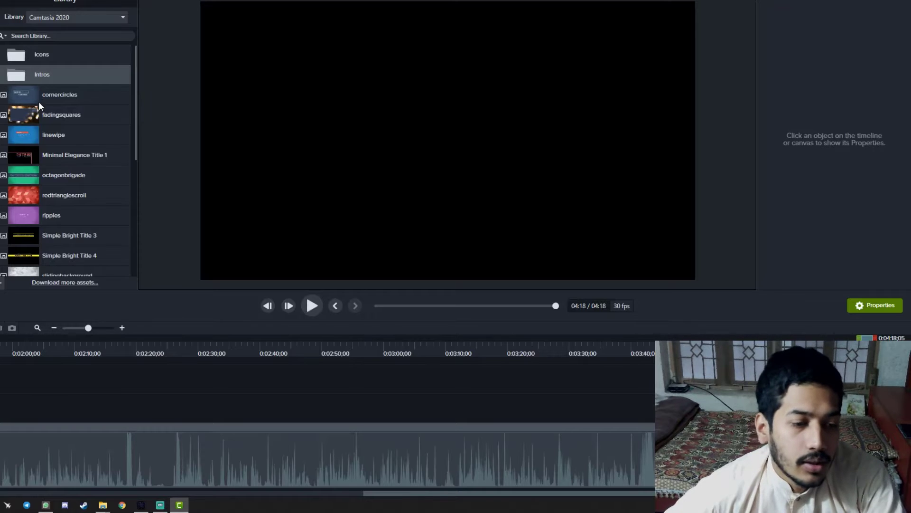
drag(13, 93, 408, 185)
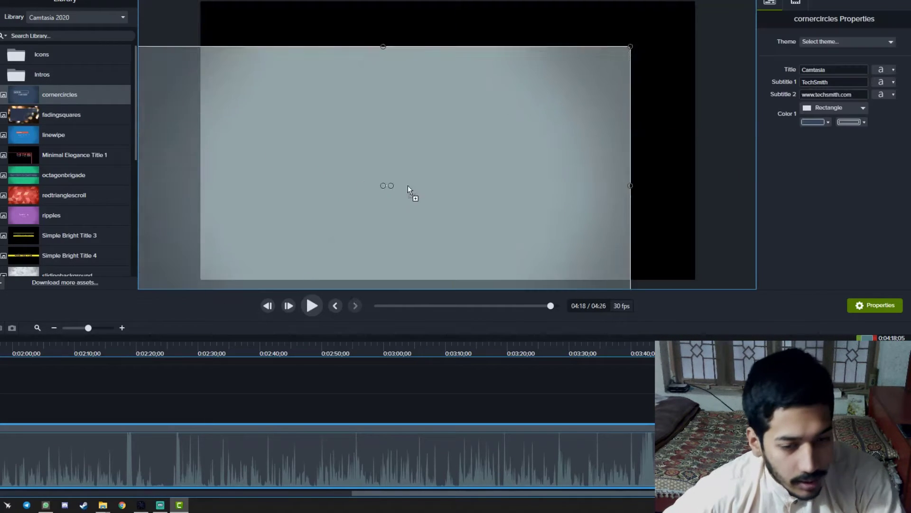
drag(452, 152, 449, 142)
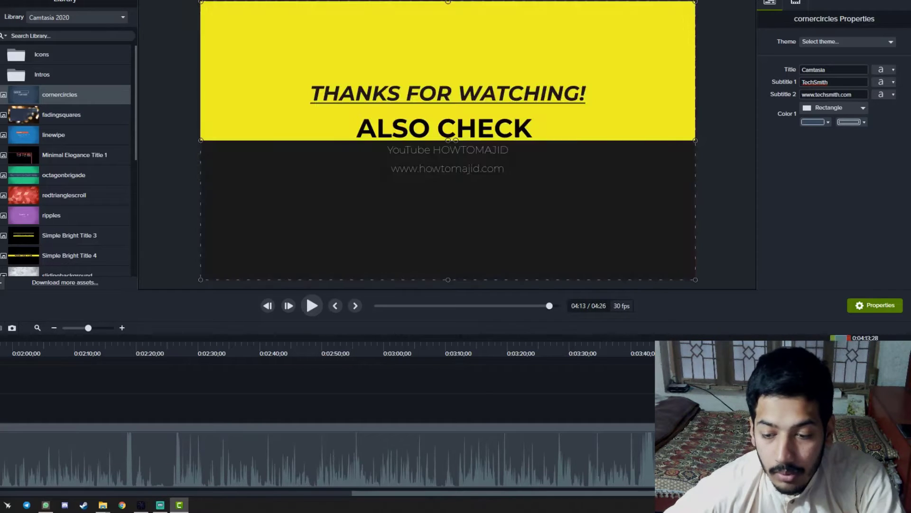
Select all media on the timeline and delete it.
click(280, 451)
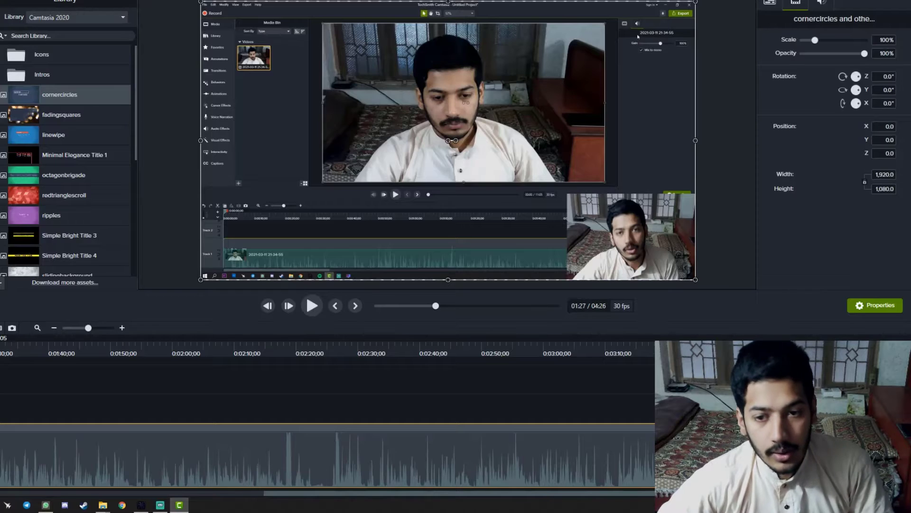
key(Delete)
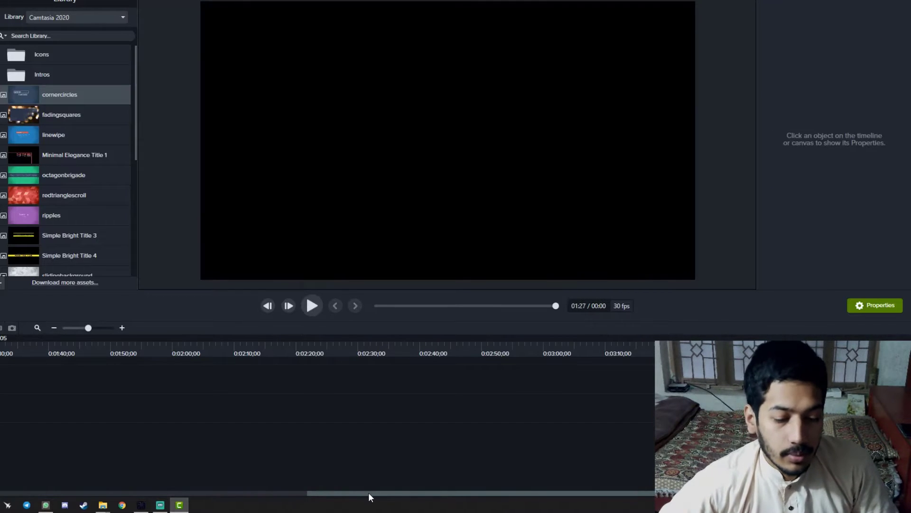
Place the cornercircles intro at the start of Track 1 and preview it from the beginning to about 6 seconds.
drag(368, 492, 77, 492)
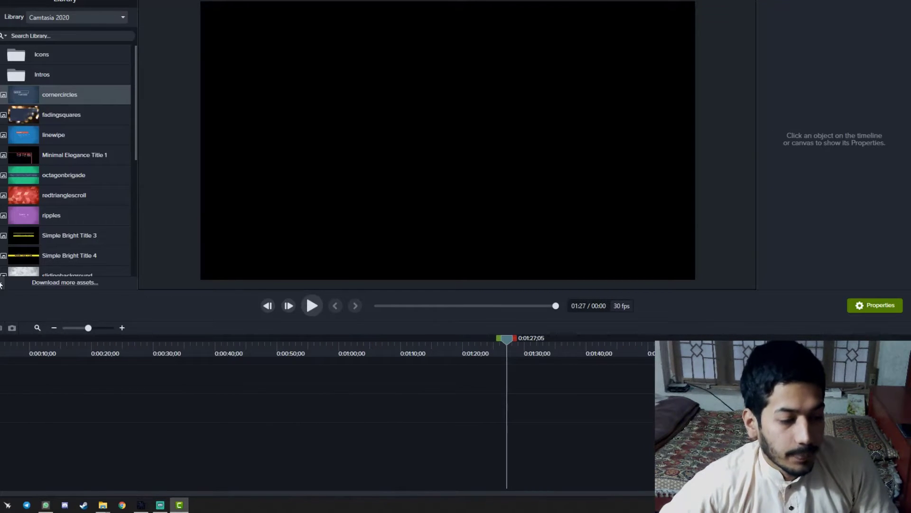
drag(60, 95, 10, 451)
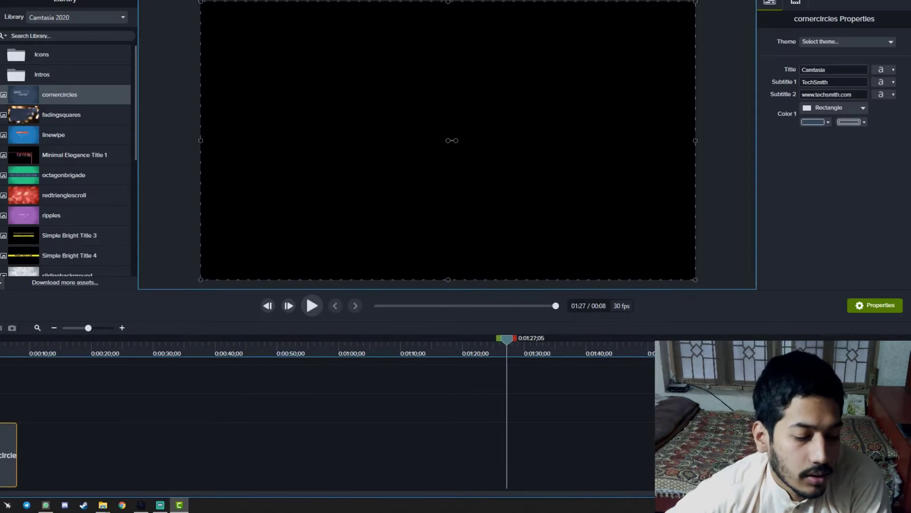
key(ctrl+Home)
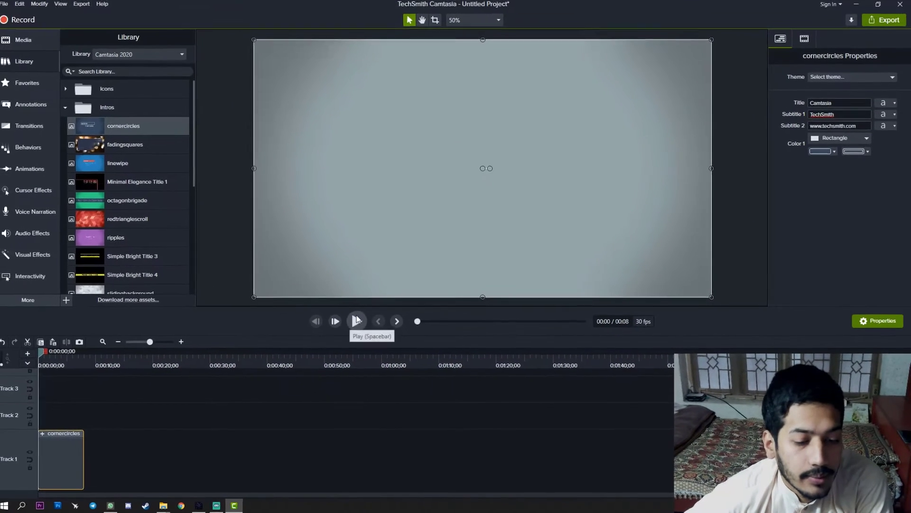
click(357, 320)
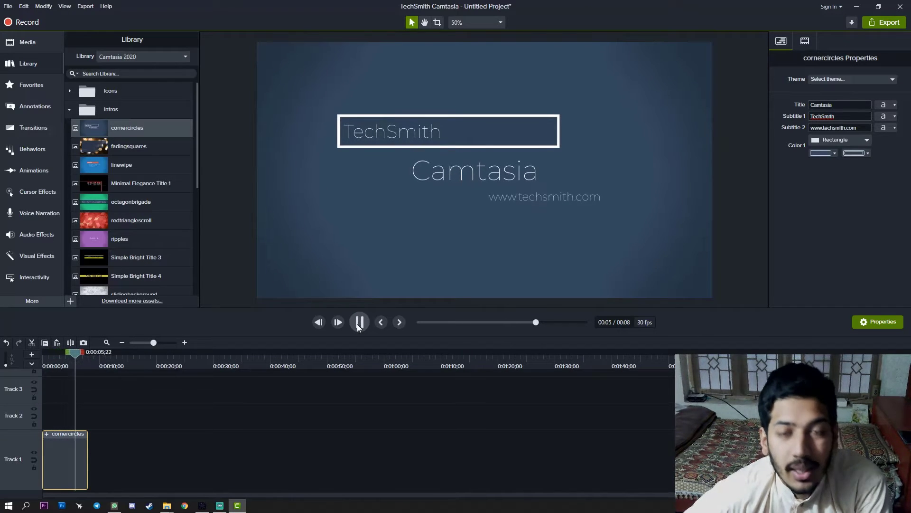
click(359, 322)
double_click(393, 126)
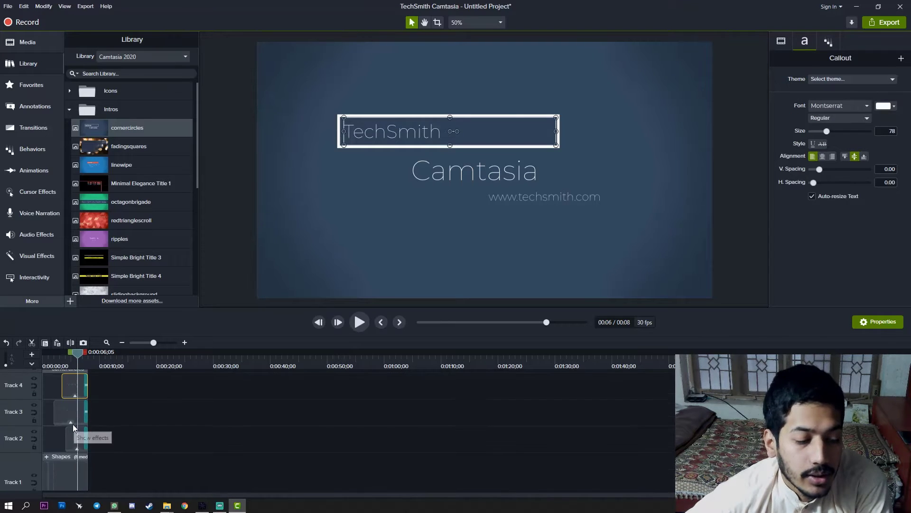
scroll(69, 418, up, 1)
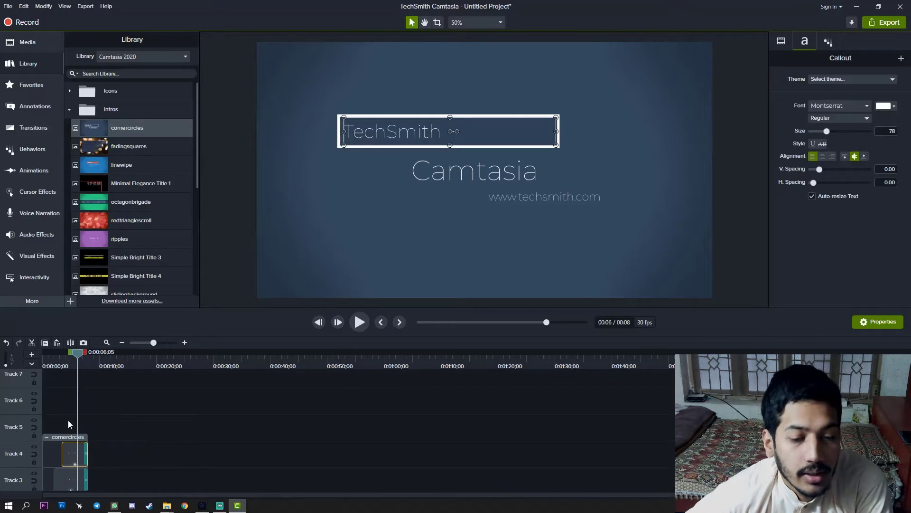
scroll(68, 457, down, 1)
click(68, 459)
scroll(69, 457, down, 2)
click(72, 445)
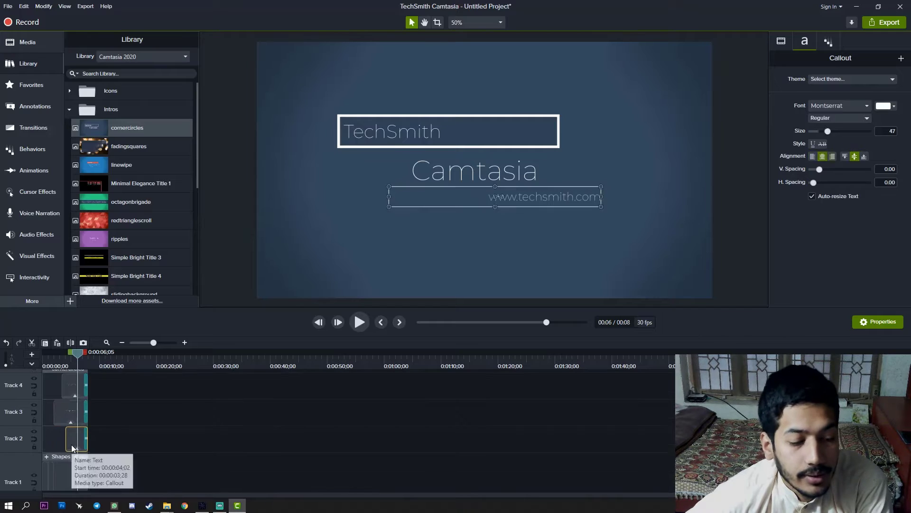
double_click(545, 195)
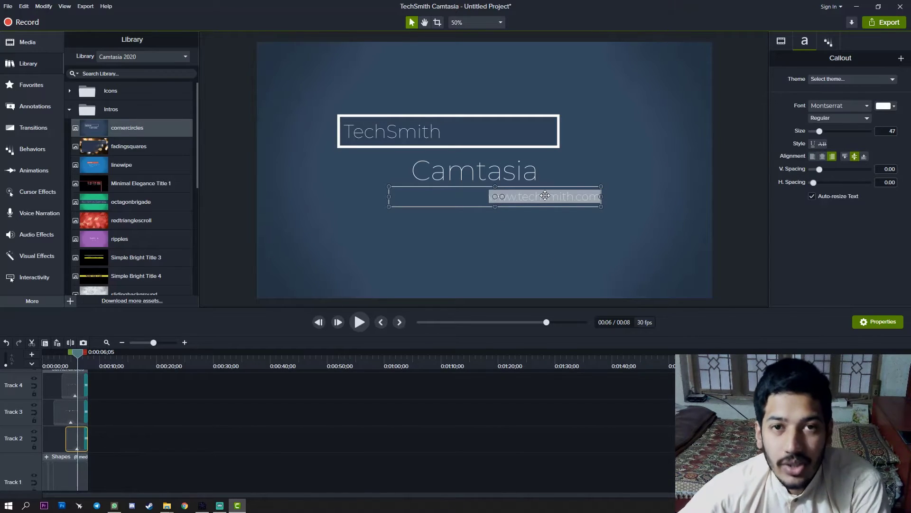
double_click(446, 128)
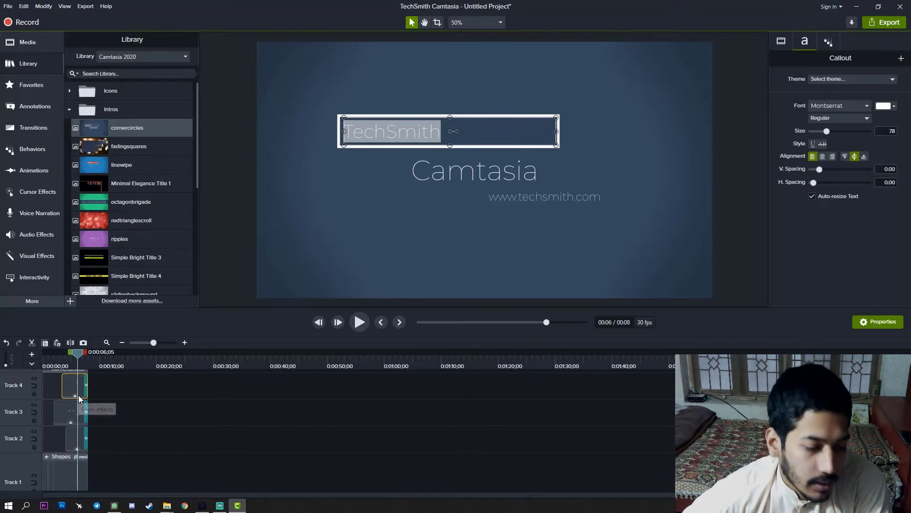
Show the effects of the Camtasia text on Track 3 and extend the intro group to about 1:56.
click(73, 422)
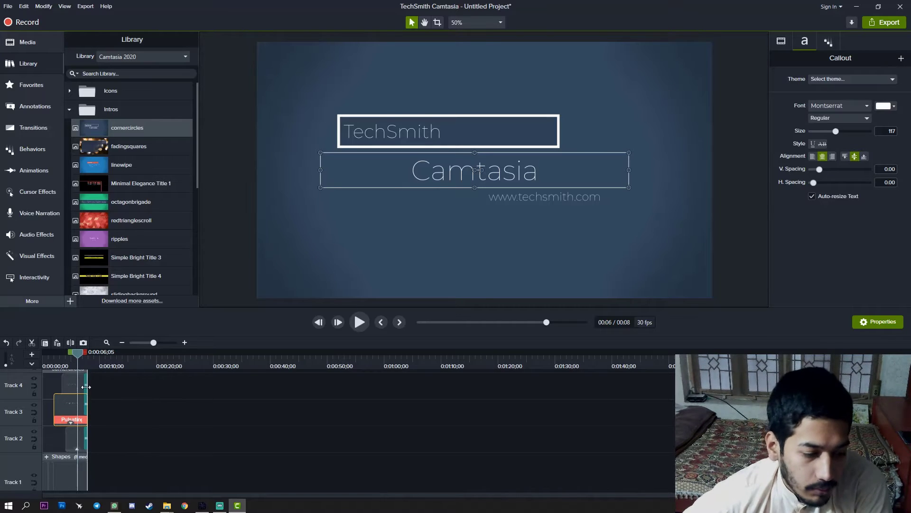
drag(85, 387, 671, 387)
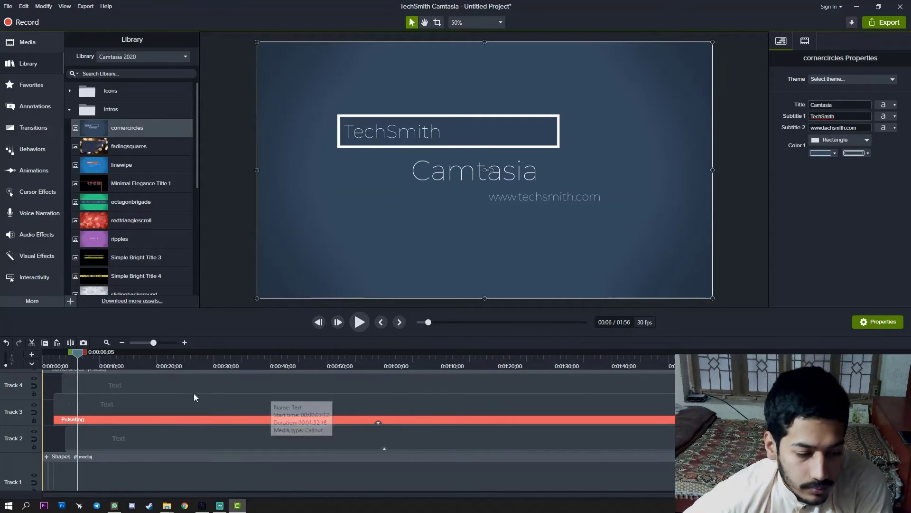
scroll(194, 394, up, 1)
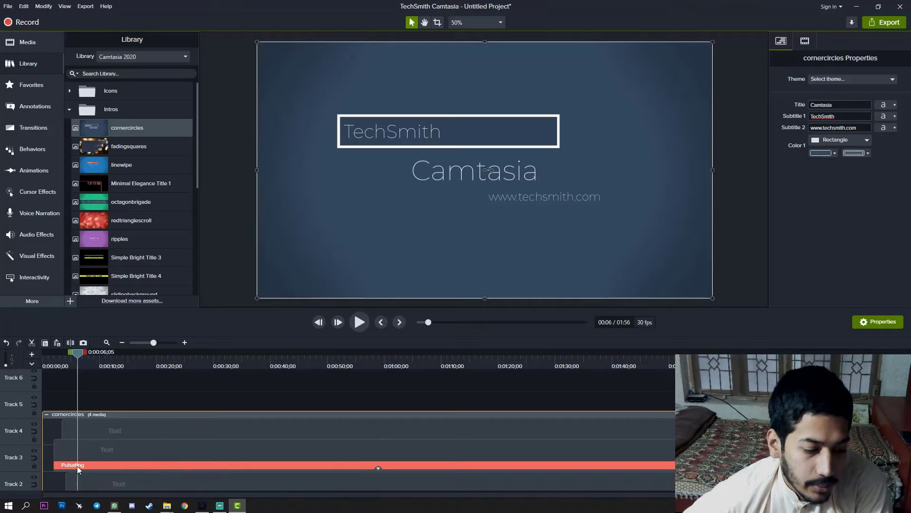
Display the available behaviors and delete the Pulsating behavior from the Camtasia text on Track 3.
double_click(396, 132)
click(29, 151)
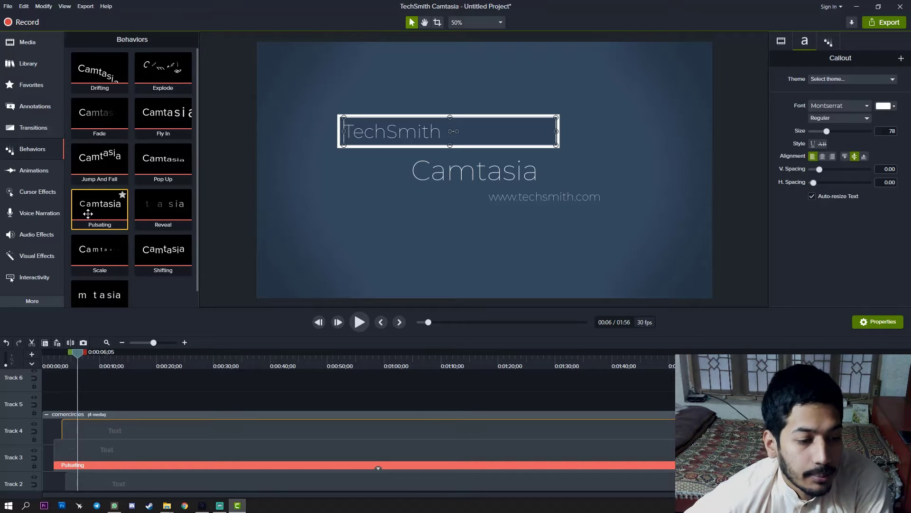
click(132, 463)
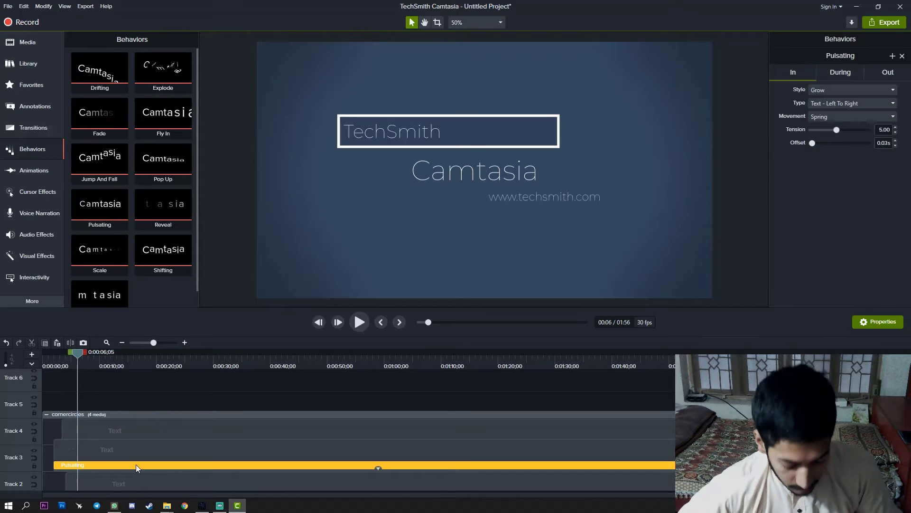
key(Delete)
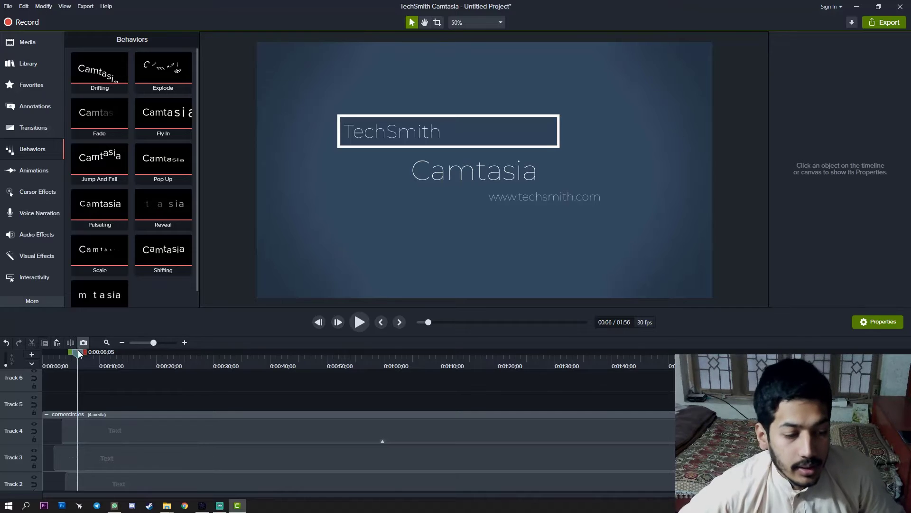
Scrub back toward the start, then undo the behavior deletion and the extension of the intro.
drag(77, 352, 60, 355)
key(ctrl+z)
key(ctrl+z)
key(ctrl+z)
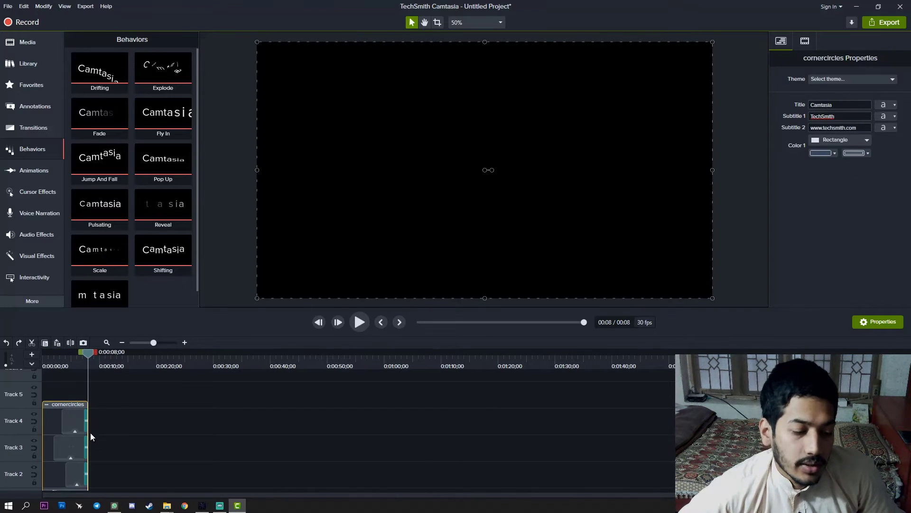
Extend the cornercircles intro to about 1:32 and show the effects of the TechSmith text on Track 4.
drag(88, 432, 574, 439)
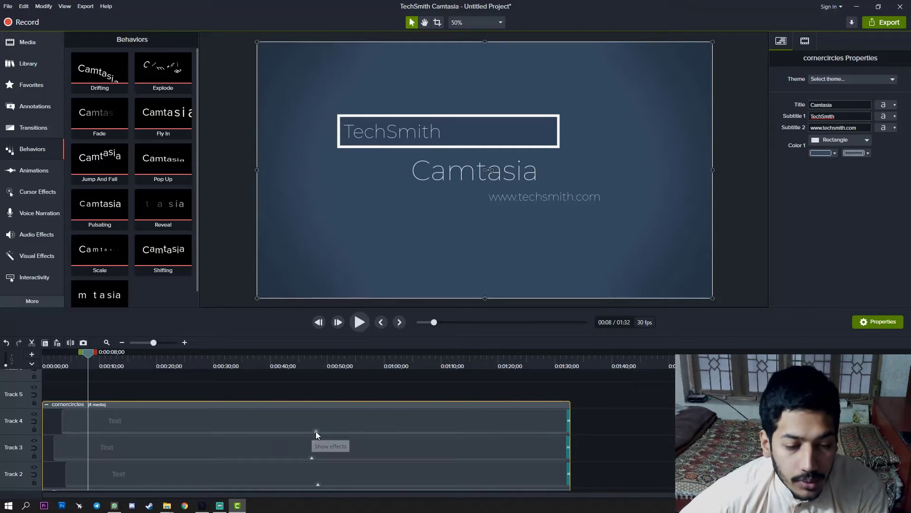
click(315, 431)
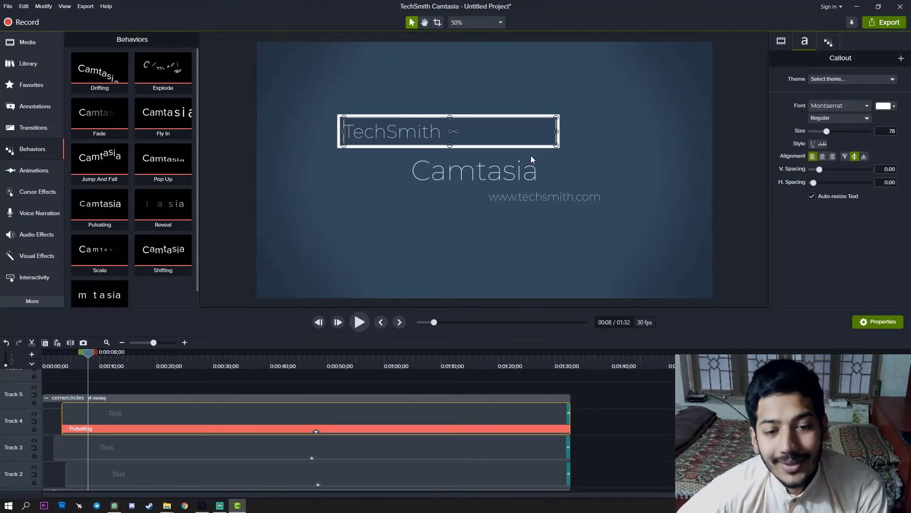
click(738, 238)
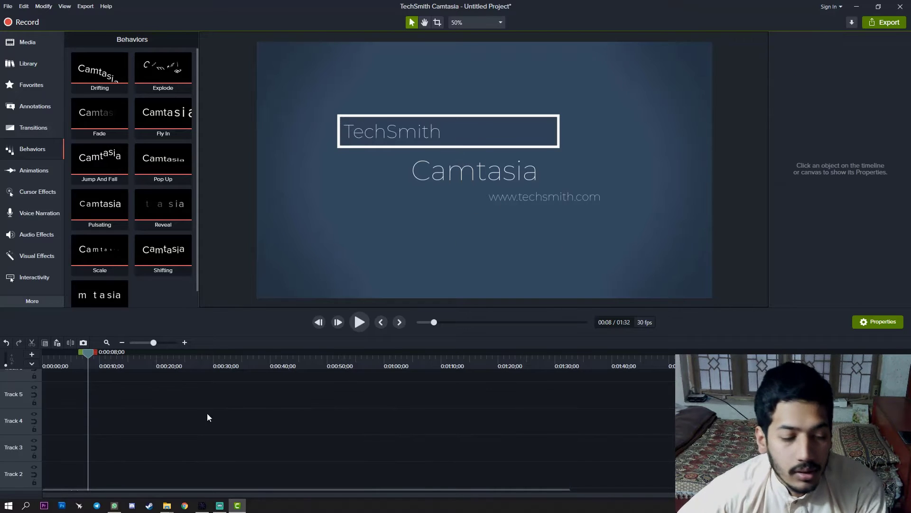
Select the cornercircles intro on Track 1 and delete it.
scroll(217, 431, down, 3)
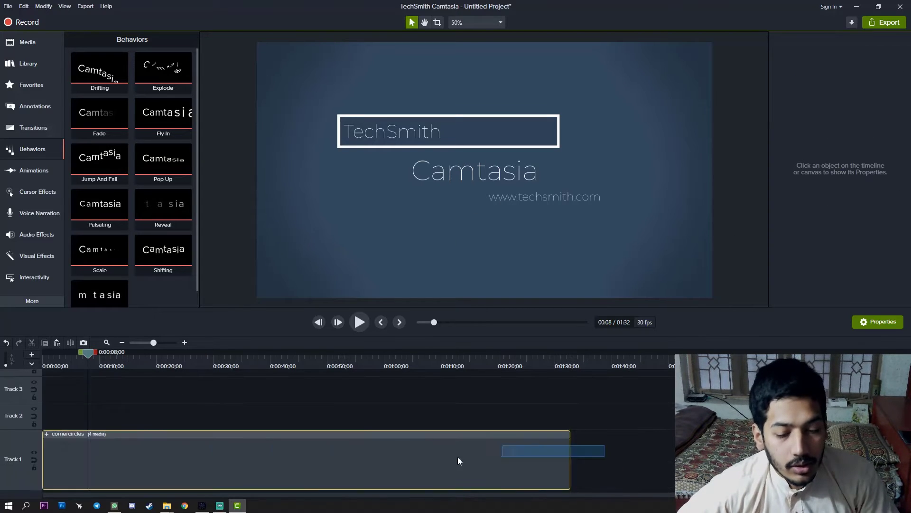
click(206, 457)
key(Delete)
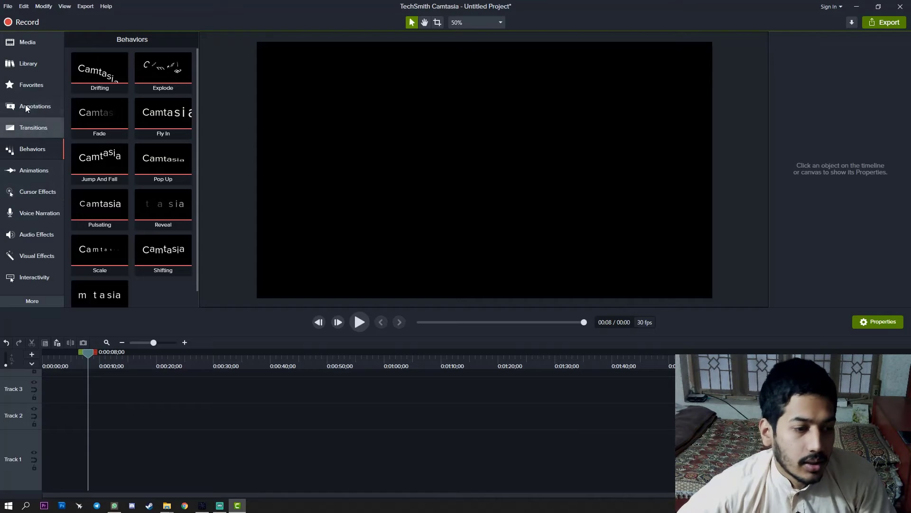
Add the Assist lower third from the library's Lower Thirds folder to the start of Track 1.
click(19, 67)
scroll(111, 190, down, 10)
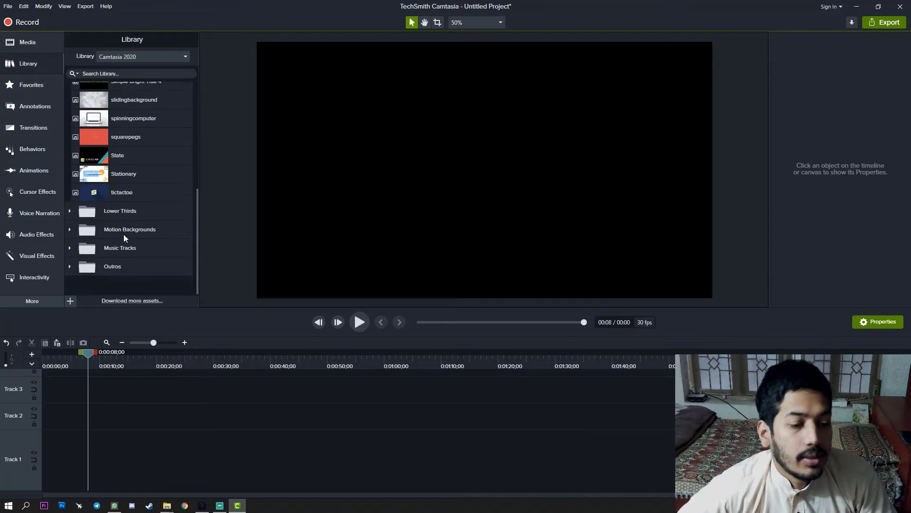
click(70, 211)
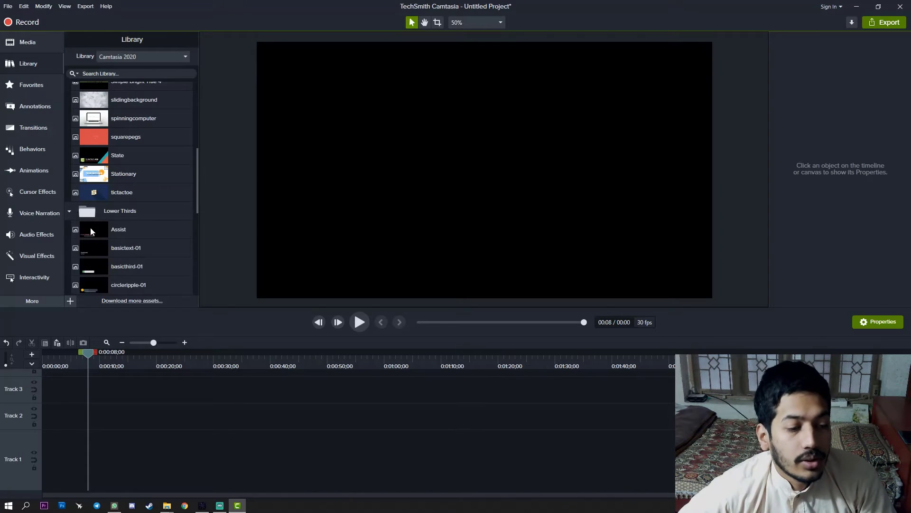
drag(91, 231, 85, 470)
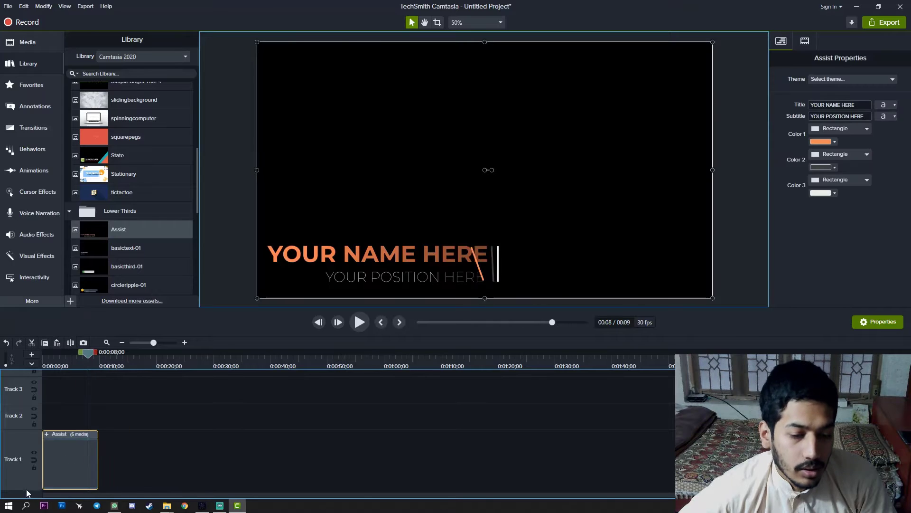
Preview the Assist lower third from the beginning to about 4 seconds and select all of its title text for editing.
drag(88, 355, 43, 363)
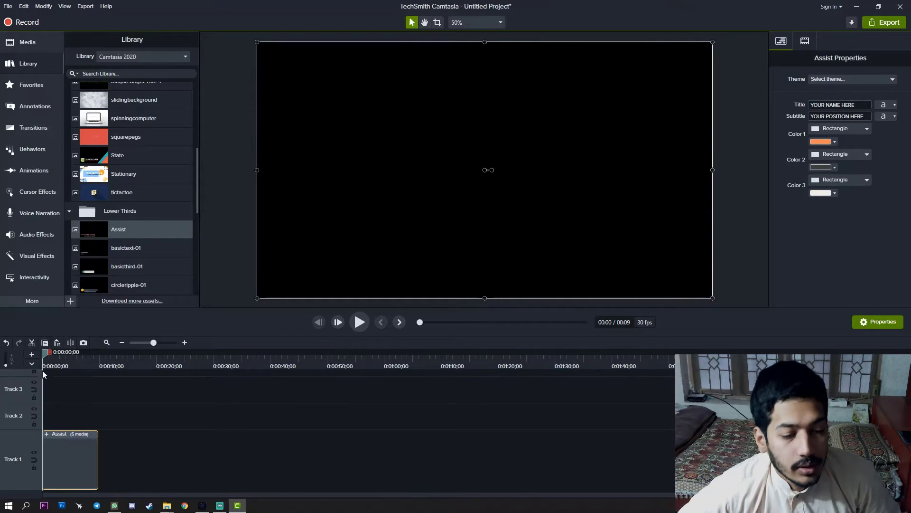
key(space)
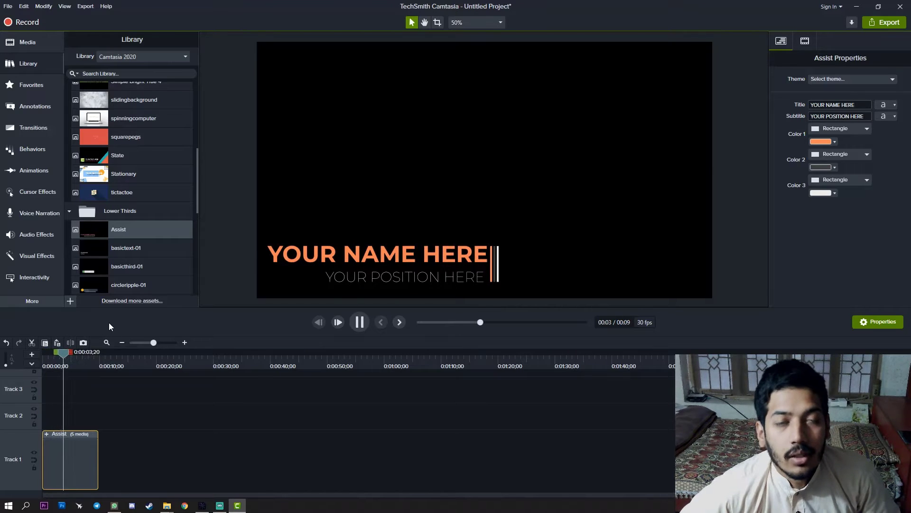
click(426, 255)
double_click(426, 255)
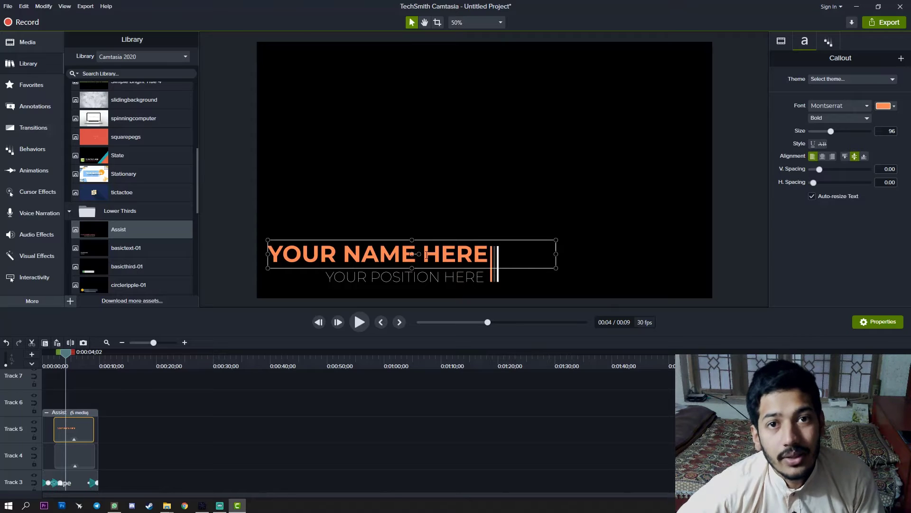
key(ctrl+a)
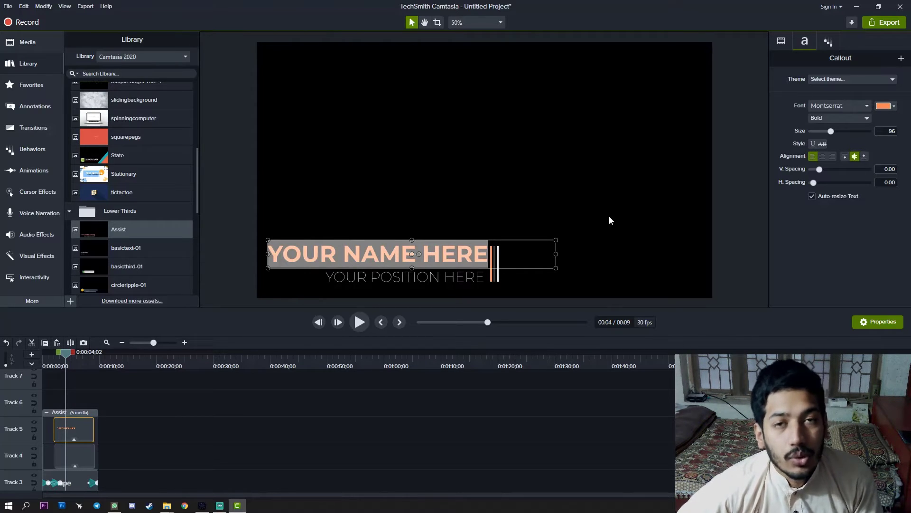
Leave the title text editing and delete the Assist lower third.
click(692, 203)
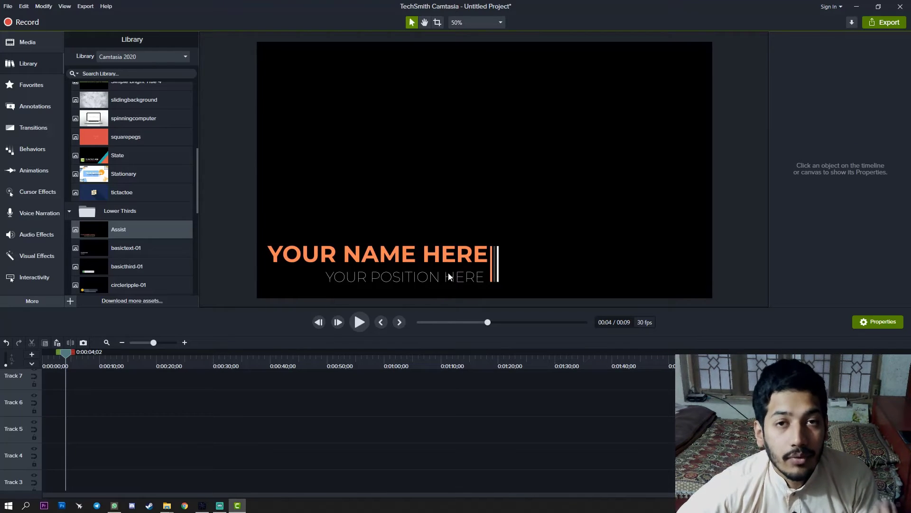
click(449, 275)
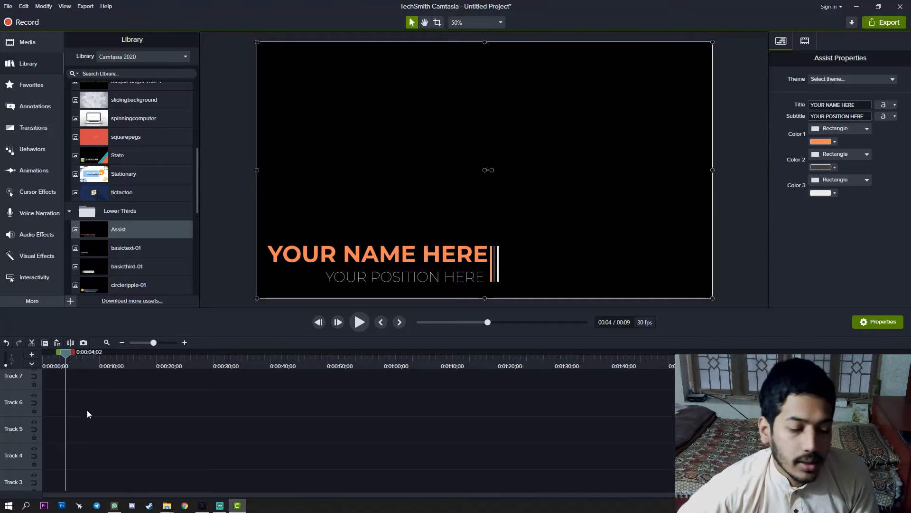
key(Delete)
Add the bokehdots clip from the Motion Backgrounds folder to the canvas so that it fills the frame.
scroll(110, 243, down, 10)
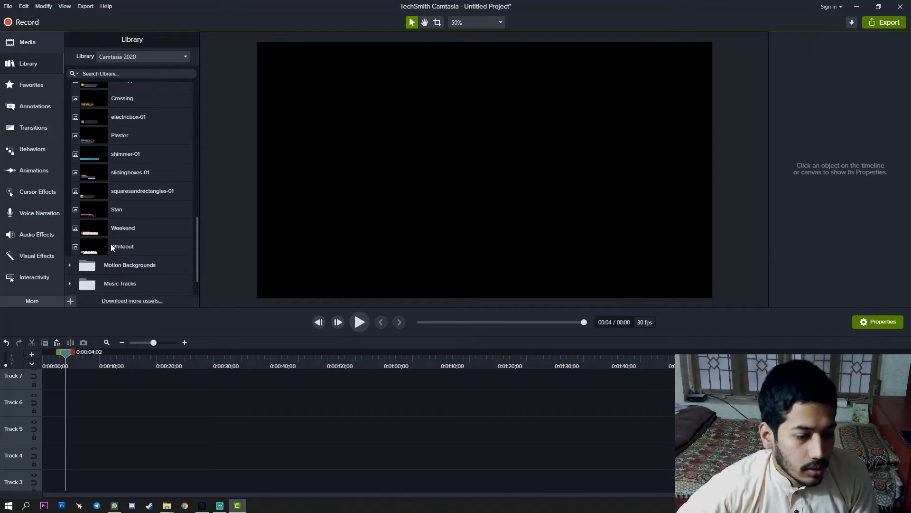
click(69, 229)
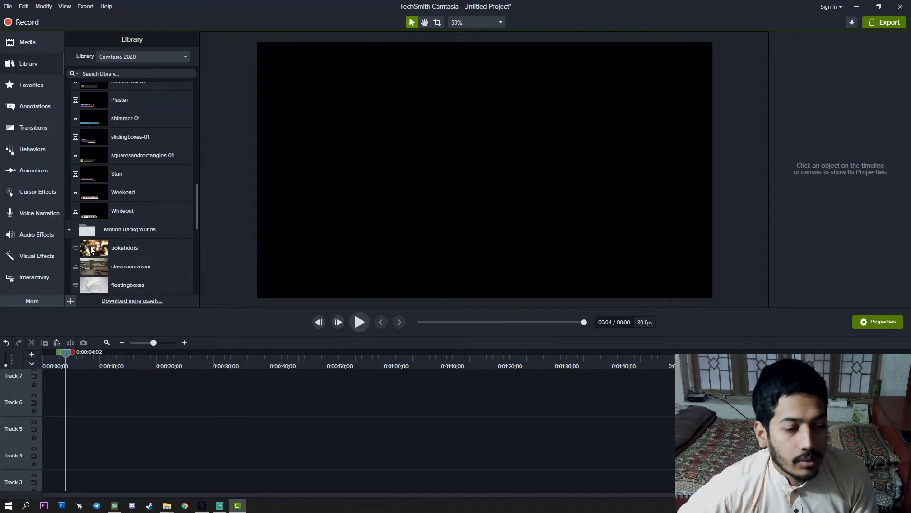
drag(90, 246, 487, 170)
click(213, 252)
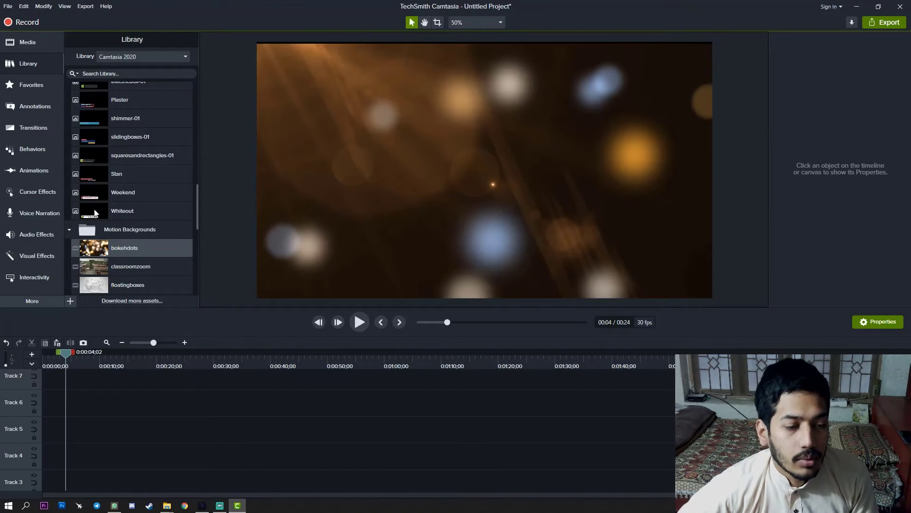
Add the spinningcomputer intro to the canvas, shrink it, and centre it over the bokehdots background.
scroll(95, 212, up, 6)
drag(92, 133, 450, 178)
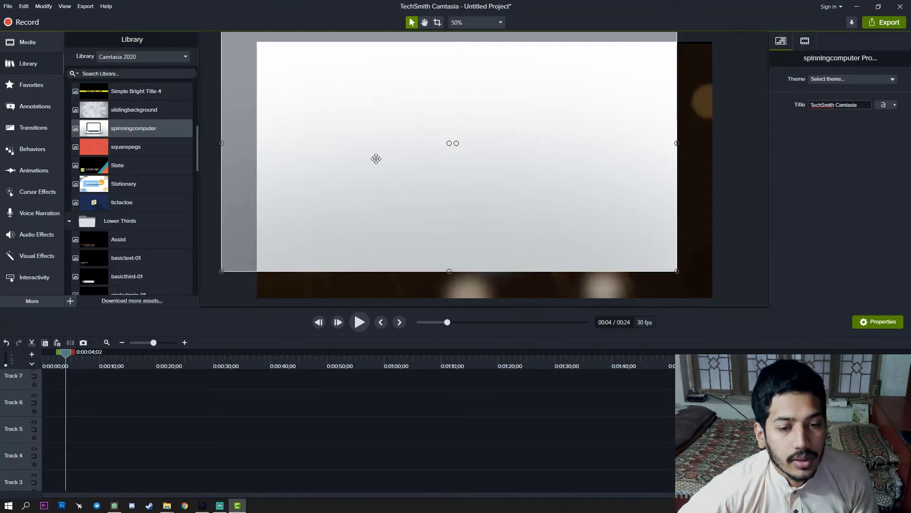
drag(376, 159, 379, 157)
drag(718, 43, 550, 136)
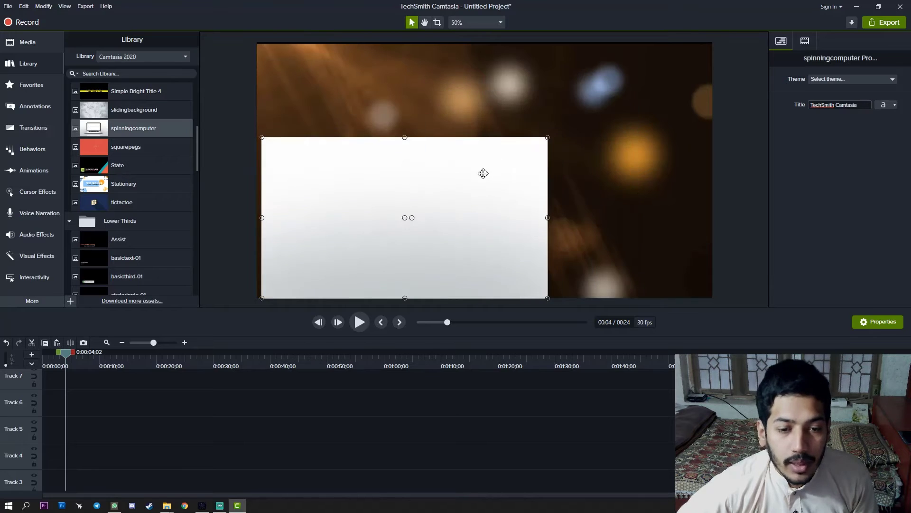
drag(482, 173, 558, 127)
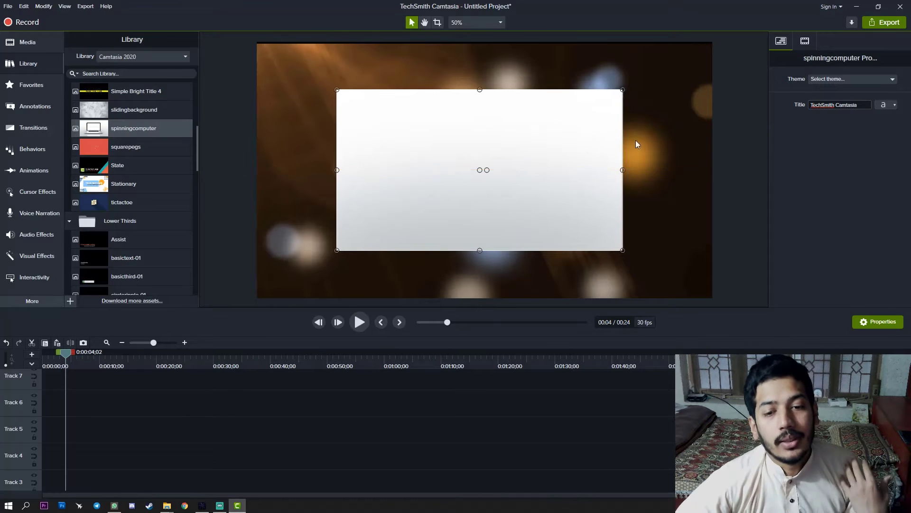
Preview the spinningcomputer intro over the bokehdots background from about 4 to 9 seconds.
click(629, 158)
key(space)
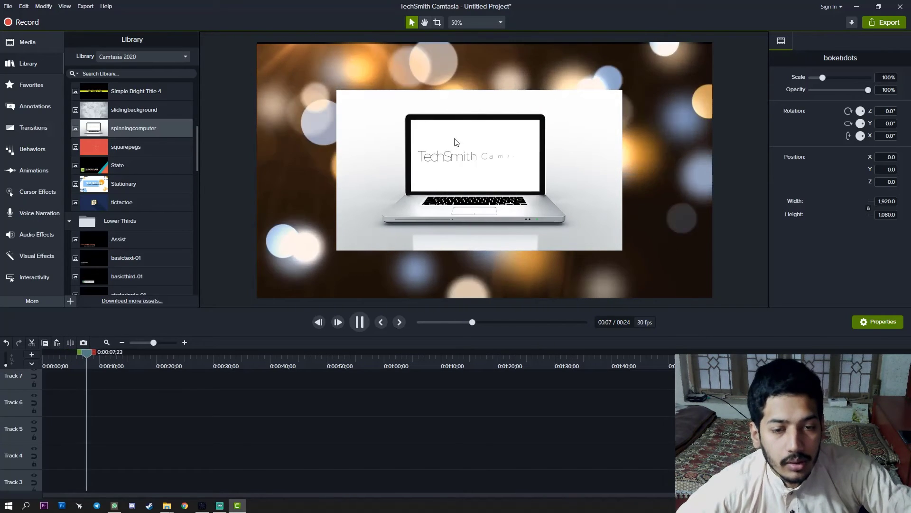
key(space)
Delete the spinningcomputer intro and the bokehdots background from the canvas.
click(517, 168)
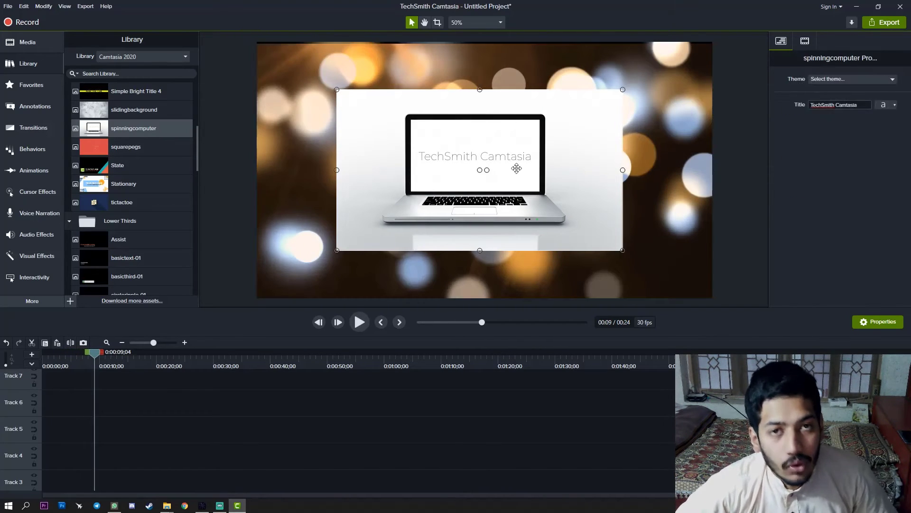
key(Delete)
click(516, 168)
key(Delete)
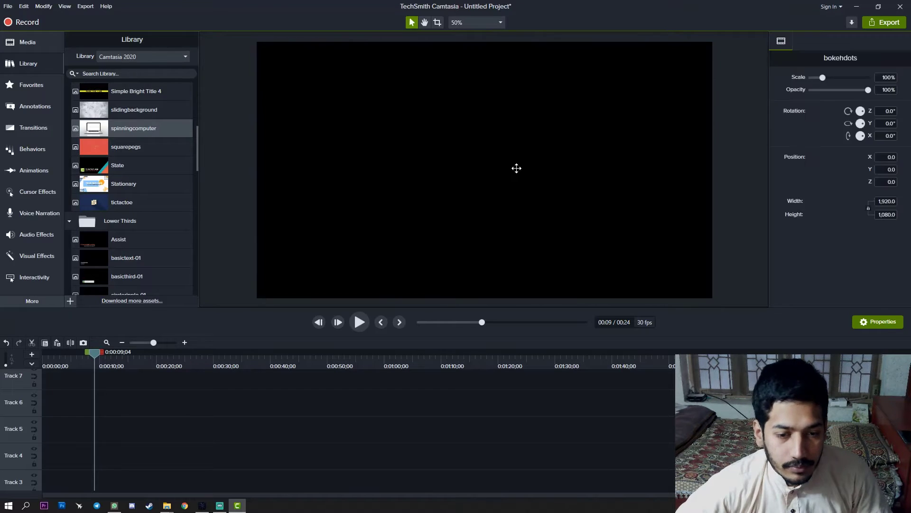
Collapse the Intros and Lower Thirds folders and add the spinningcounter motion background at the start of Track 2.
scroll(76, 127, up, 6)
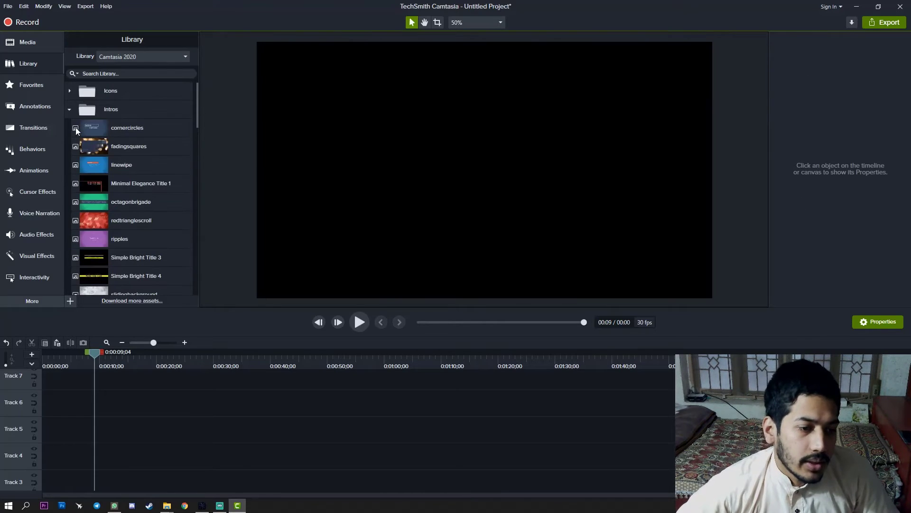
click(69, 109)
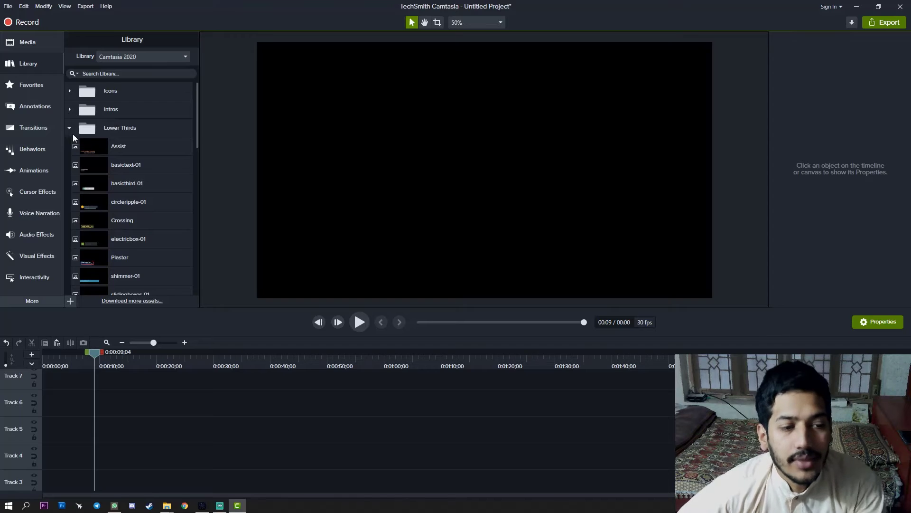
click(69, 127)
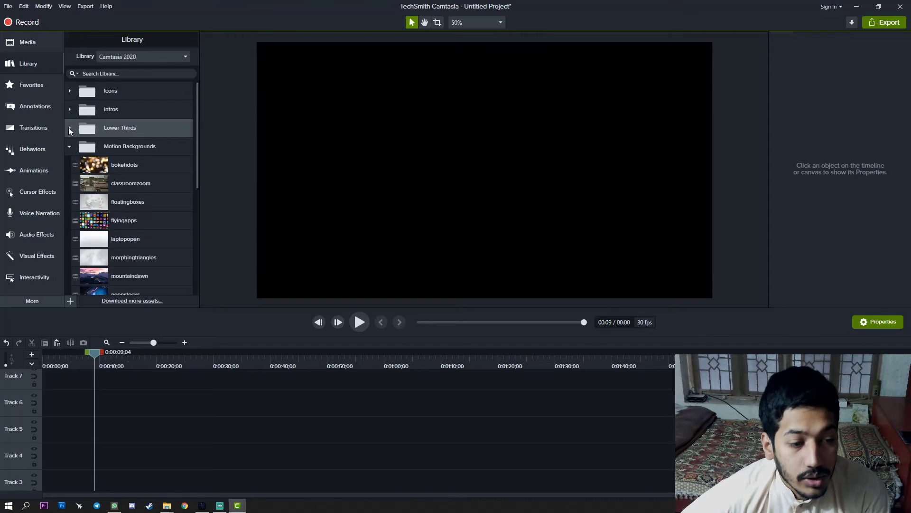
scroll(94, 219, down, 4)
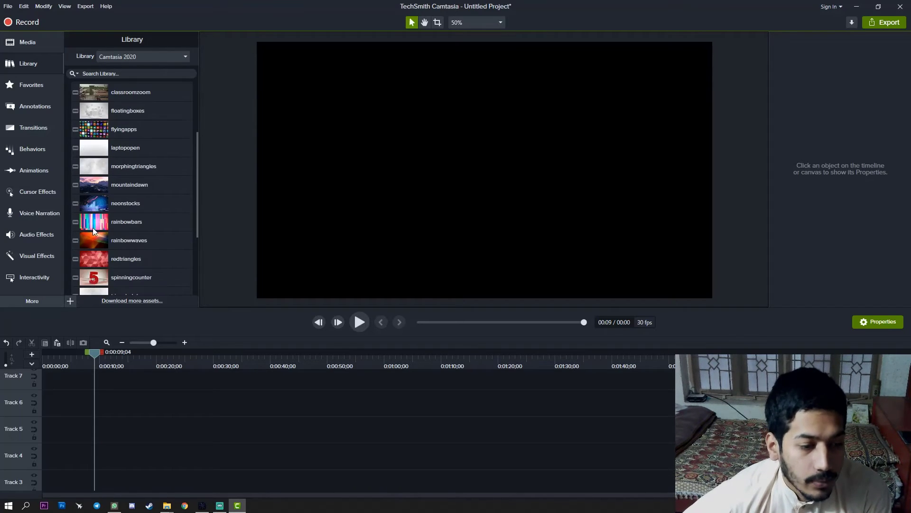
drag(93, 279, 30, 486)
Preview the spinningcounter clip from its beginning to about 12 seconds.
drag(91, 354, 33, 359)
key(space)
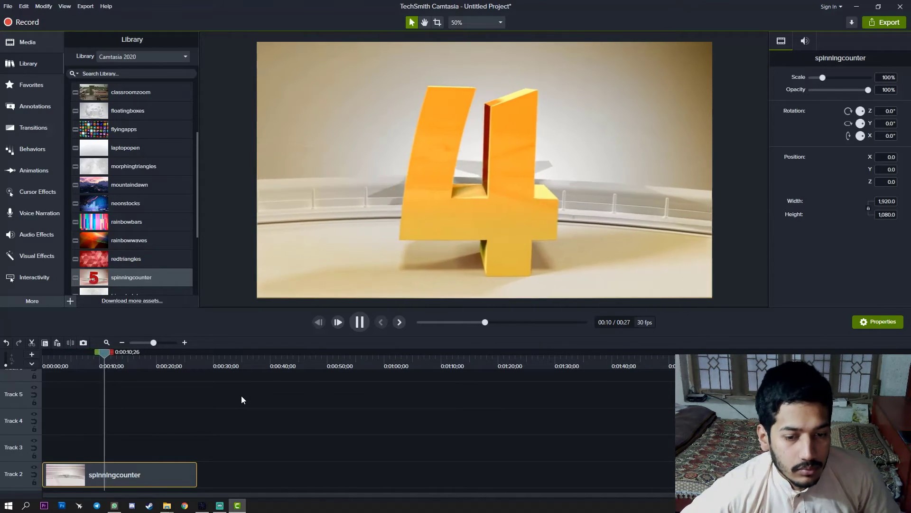
key(space)
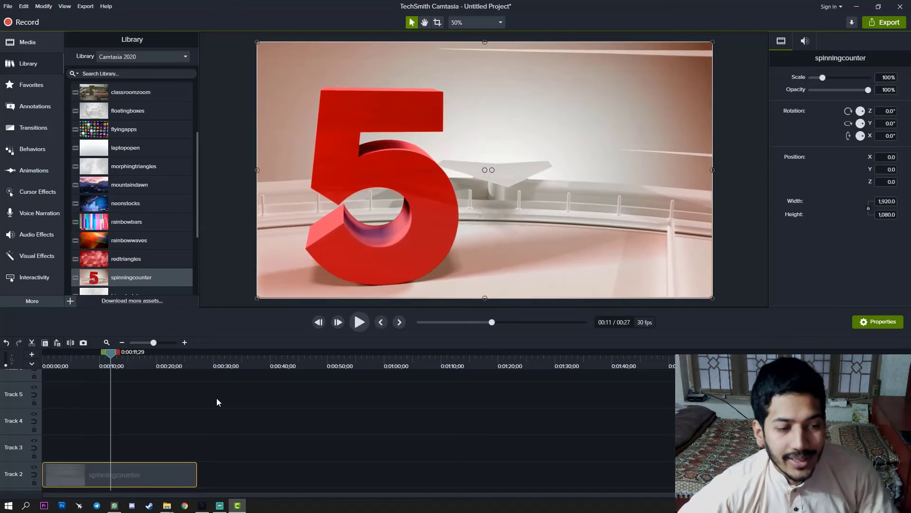
Add a Zoom-n-Pan animation to the spinningcounter clip at about 12 seconds, zooming in on the number to about 115%.
click(21, 169)
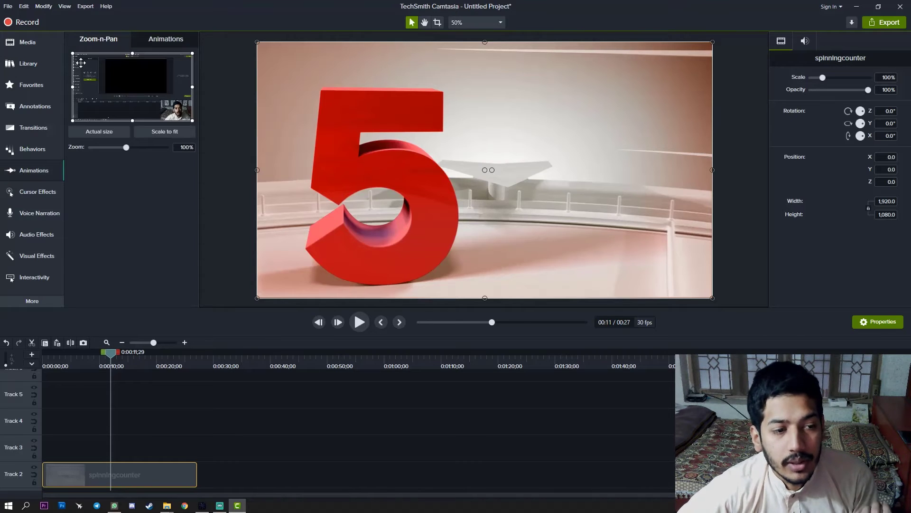
drag(73, 54, 75, 56)
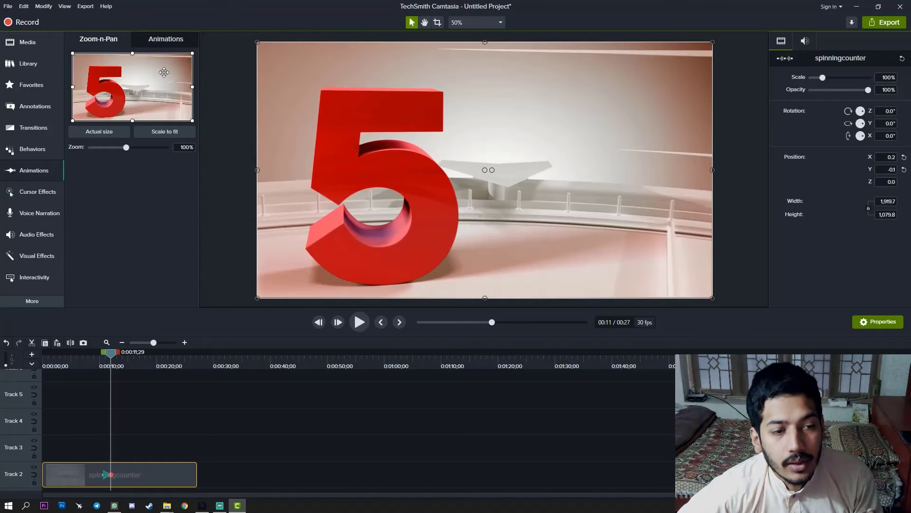
drag(190, 56, 175, 90)
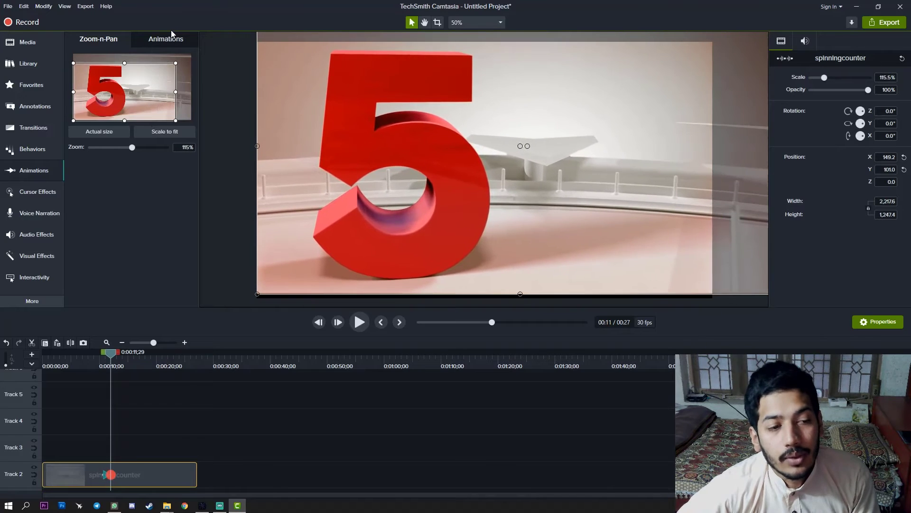
Add the Full Opacity animation to the spinningcounter clip at about 14 seconds and preview the clip from its start to about 7 seconds.
click(175, 43)
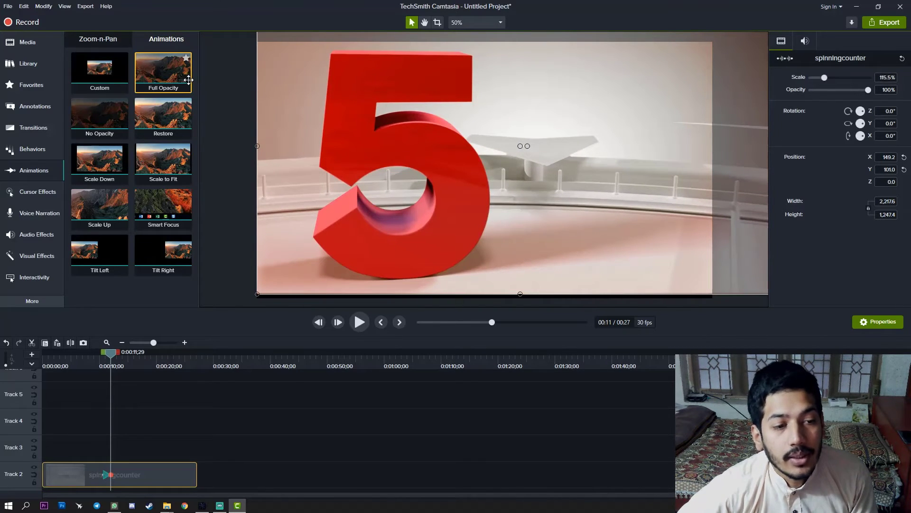
mouse_move(171, 72)
mouse_down()
mouse_move(159, 207)
mouse_move(107, 489)
mouse_move(125, 476)
mouse_up()
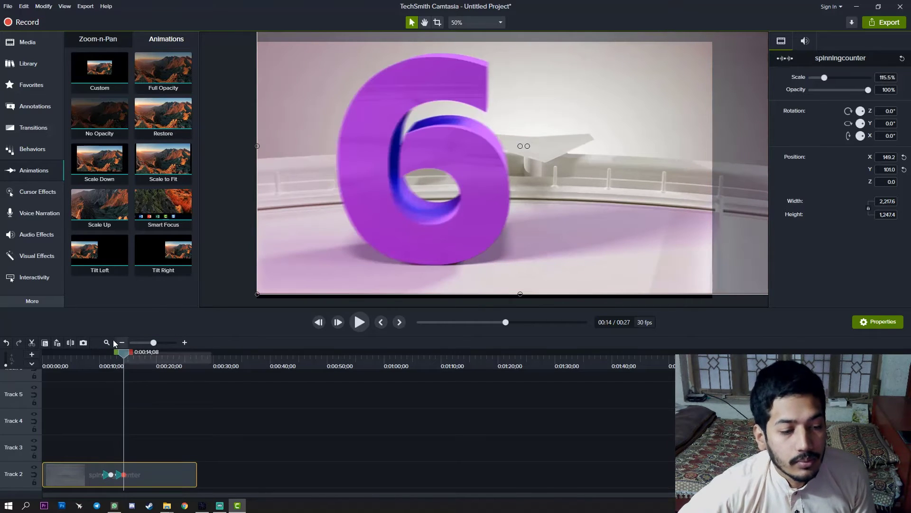
drag(122, 349, 45, 351)
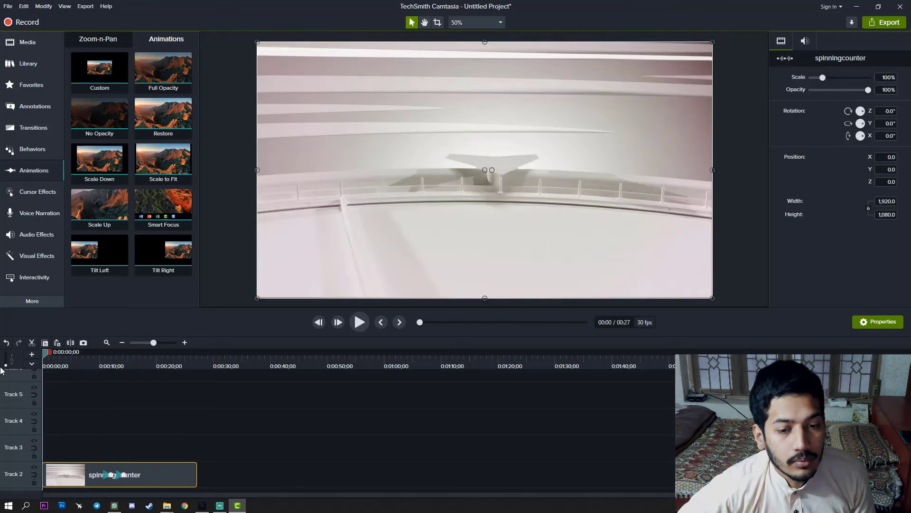
key(space)
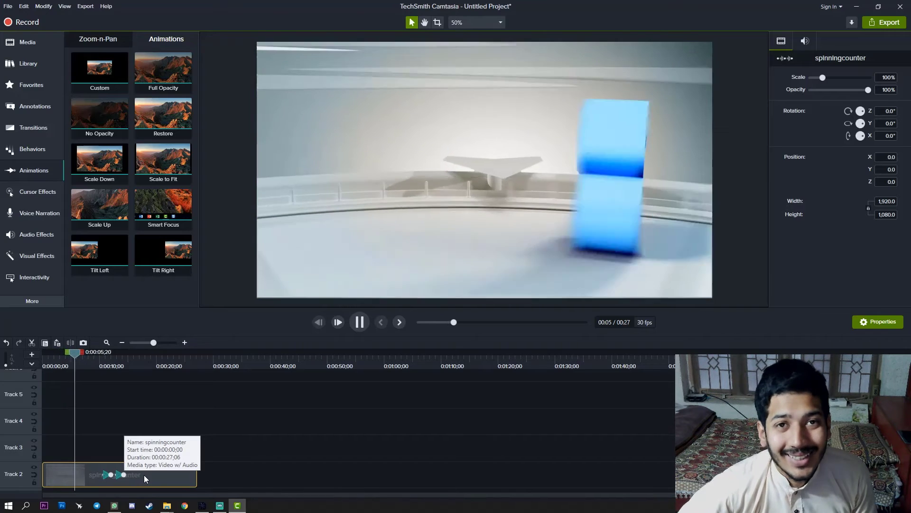
click(143, 475)
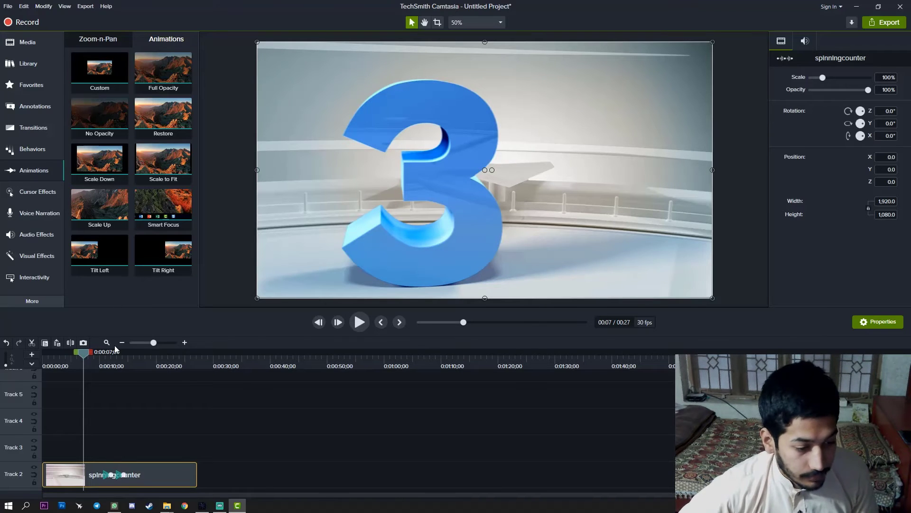
Split the spinningcounter clip at about 7 seconds and apply the Scale Down animation to its first part.
click(100, 385)
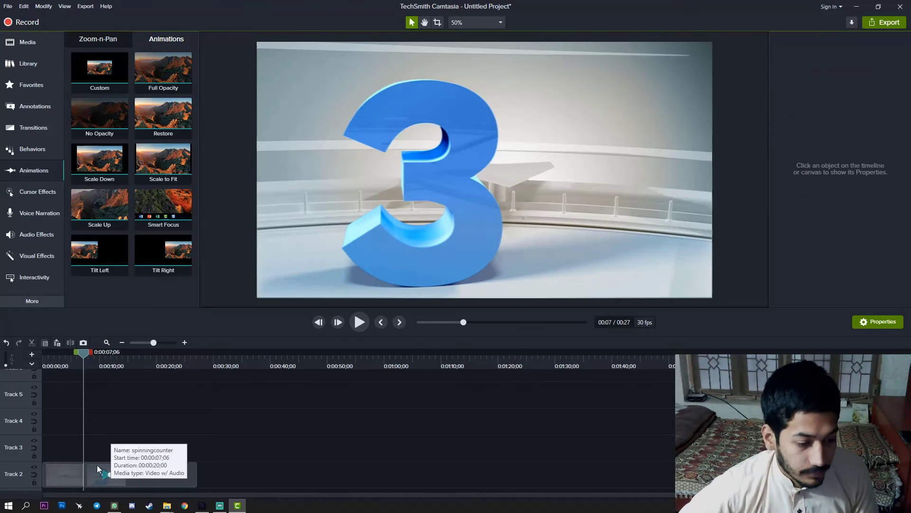
mouse_move(99, 170)
mouse_down()
mouse_move(86, 242)
mouse_move(82, 468)
mouse_up()
Preview the split spinningcounter clip around the cut to about 10 seconds and bring up the available behaviors.
drag(78, 357, 78, 360)
key(space)
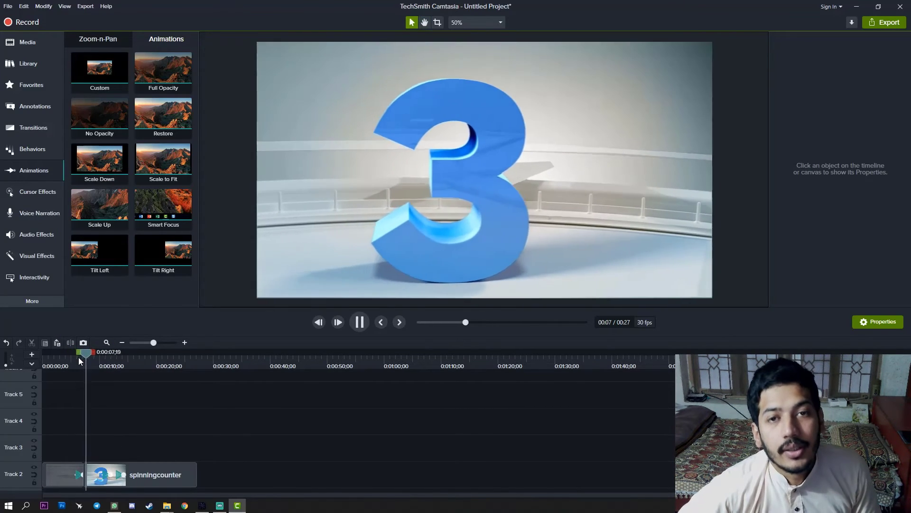
click(29, 150)
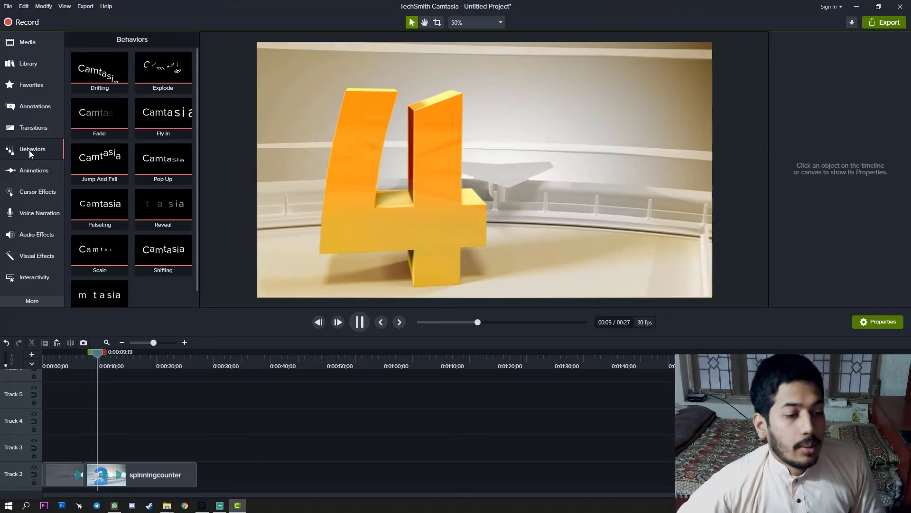
key(space)
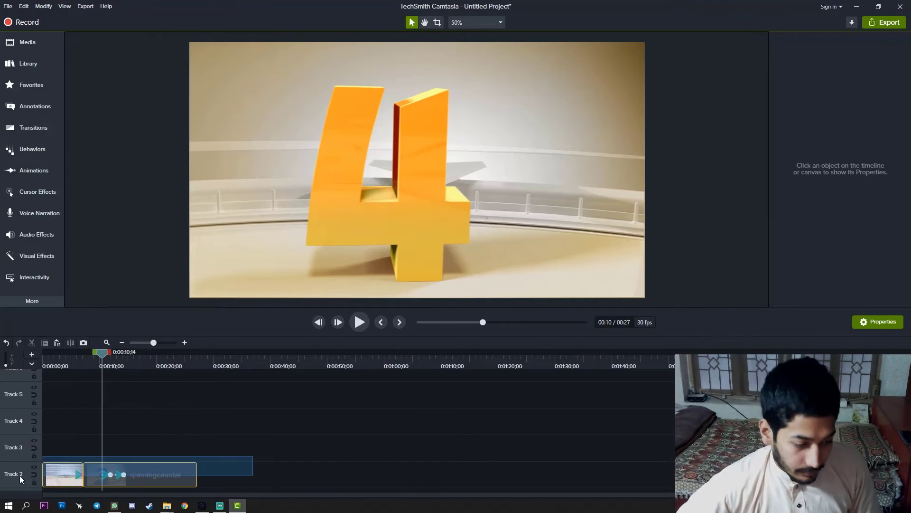
click(19, 475)
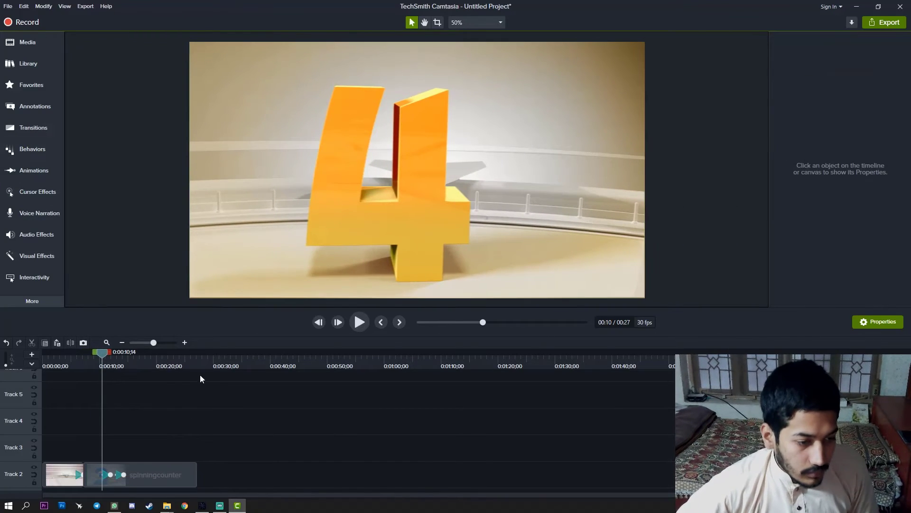
Show the callout annotations with the style set to All.
click(27, 107)
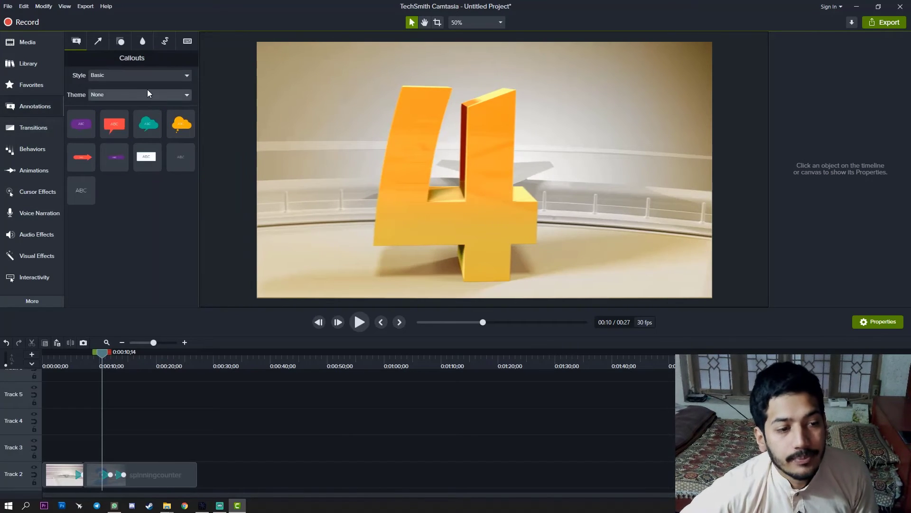
click(119, 76)
click(110, 87)
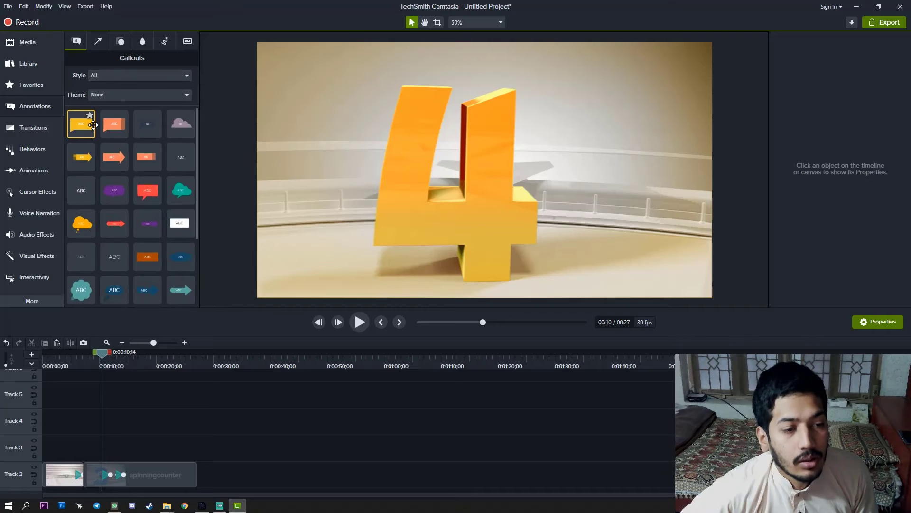
Try out the yellow speech-bubble callout in the lower-right area of the video frame and delete it.
double_click(82, 124)
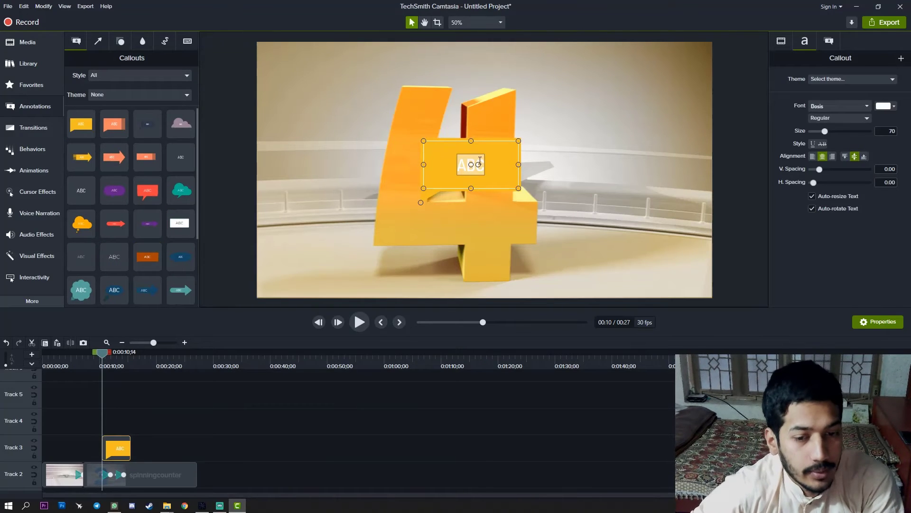
click(437, 177)
drag(458, 166, 605, 235)
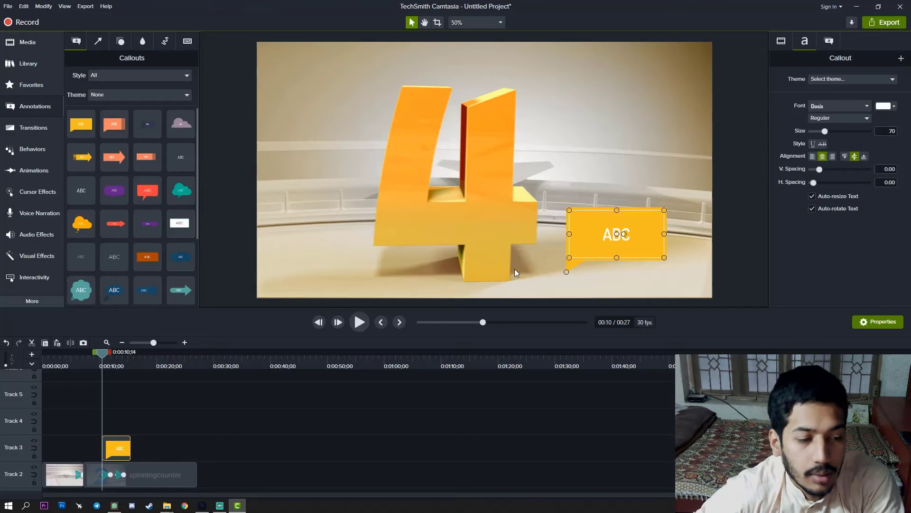
key(Delete)
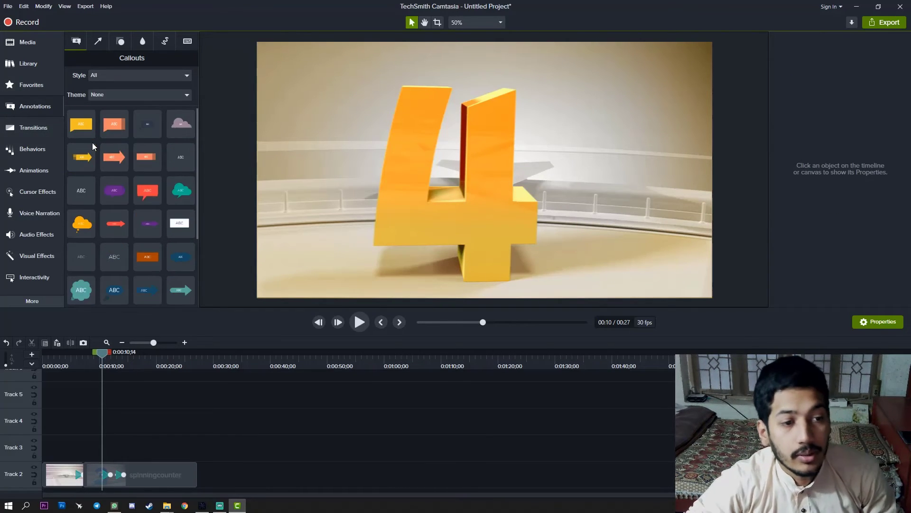
Add a yellow arrow annotation beside the number 4 and shorten it so that it points diagonally up and away from the number.
click(99, 47)
drag(119, 123, 375, 142)
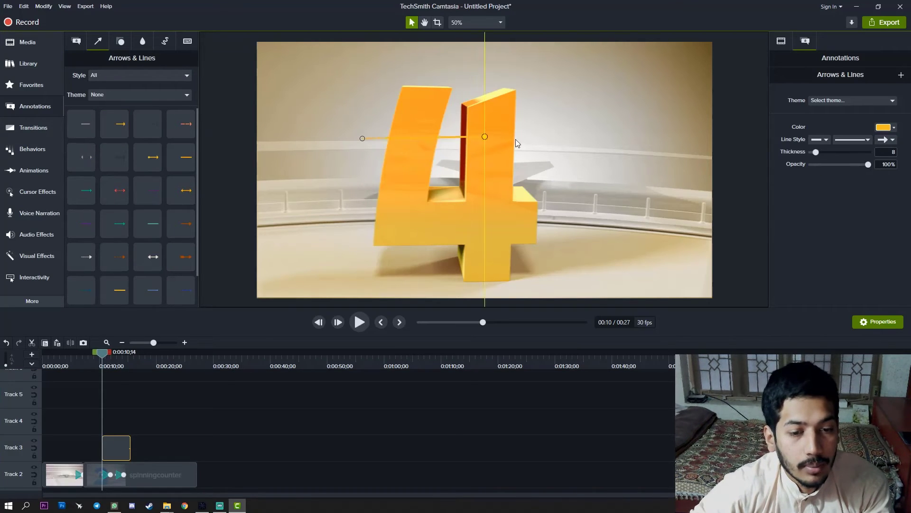
drag(517, 143, 553, 227)
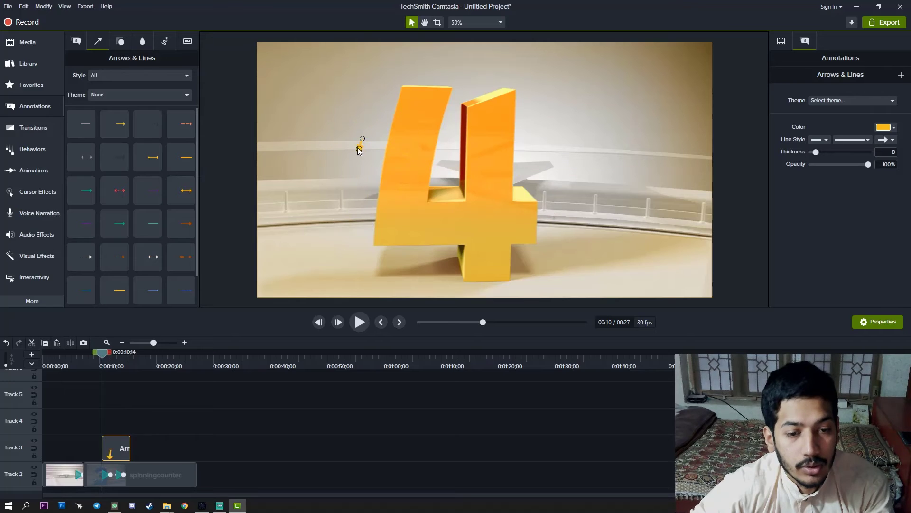
drag(413, 164, 398, 204)
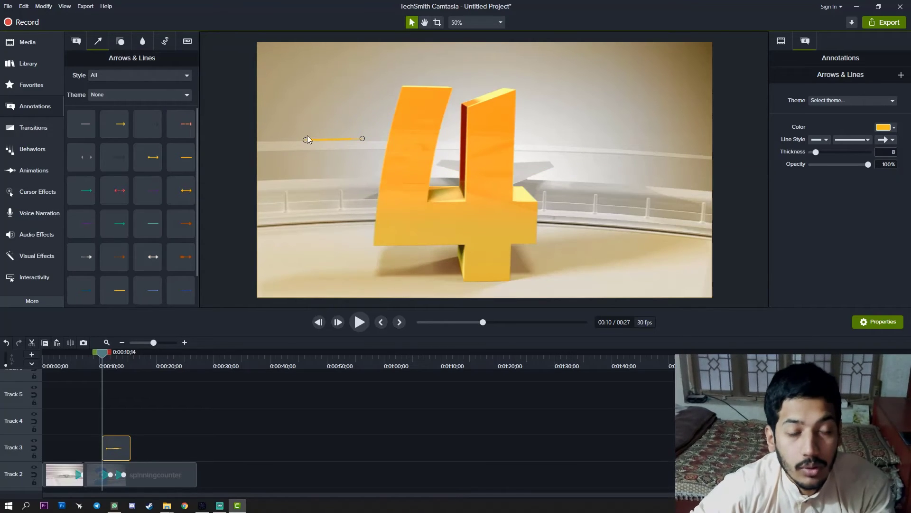
drag(307, 142, 334, 113)
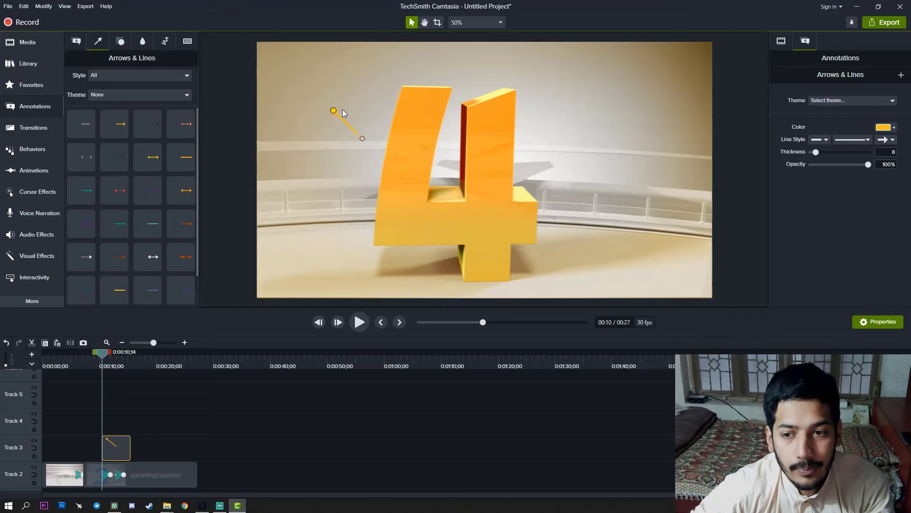
Rotate the yellow arrow to about -481° on Z, -1,115.7° on Y and -1,743.7° on X.
click(782, 41)
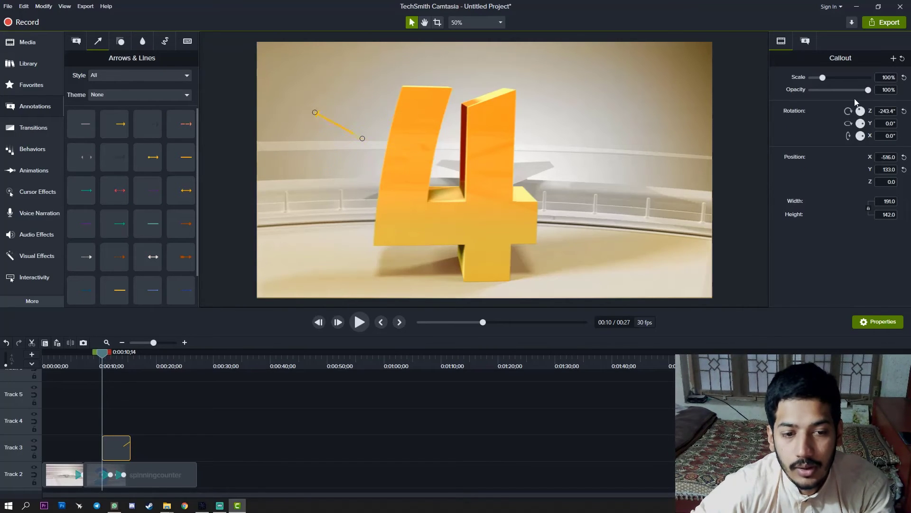
drag(864, 121, 846, 122)
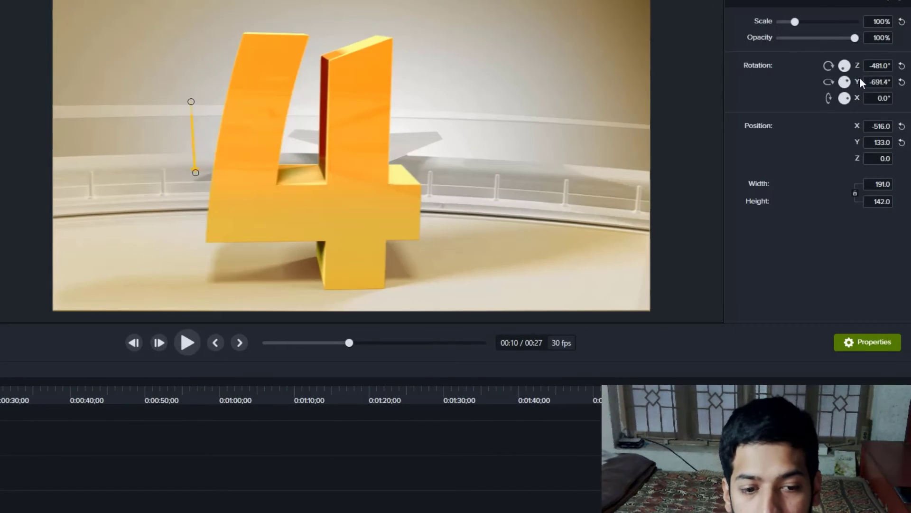
drag(865, 97, 828, 99)
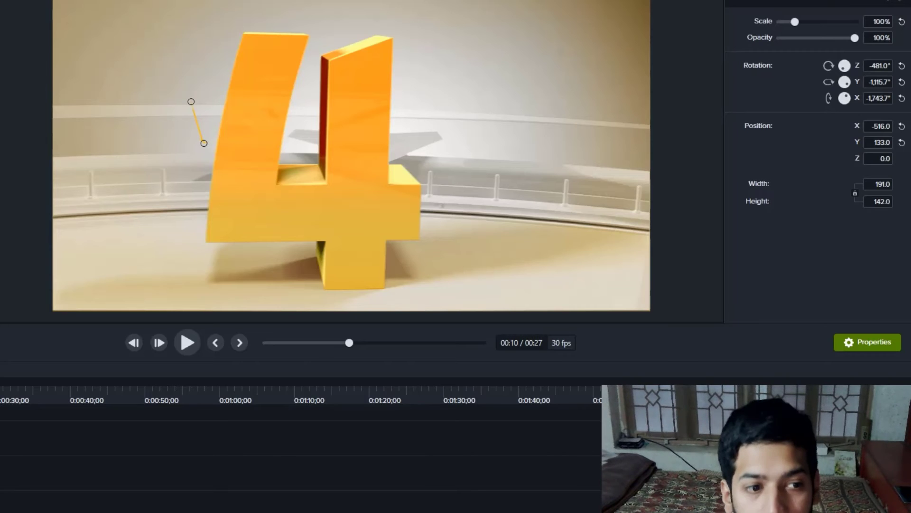
Place a yellow ellipse shape in the empty area to the right of the number 4 and rotate it to about -523° on Z.
mouse_move(29, 105)
mouse_down()
mouse_move(318, 134)
mouse_move(485, 109)
mouse_up()
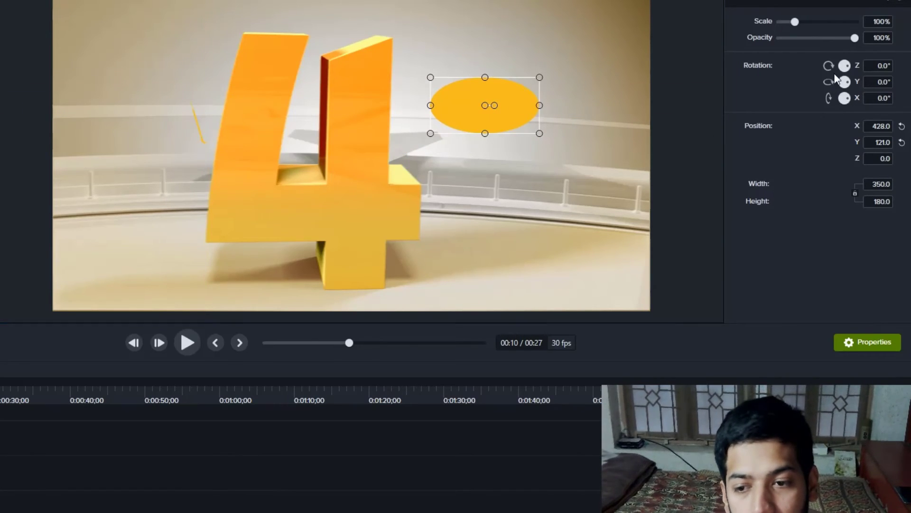
drag(830, 65, 808, 76)
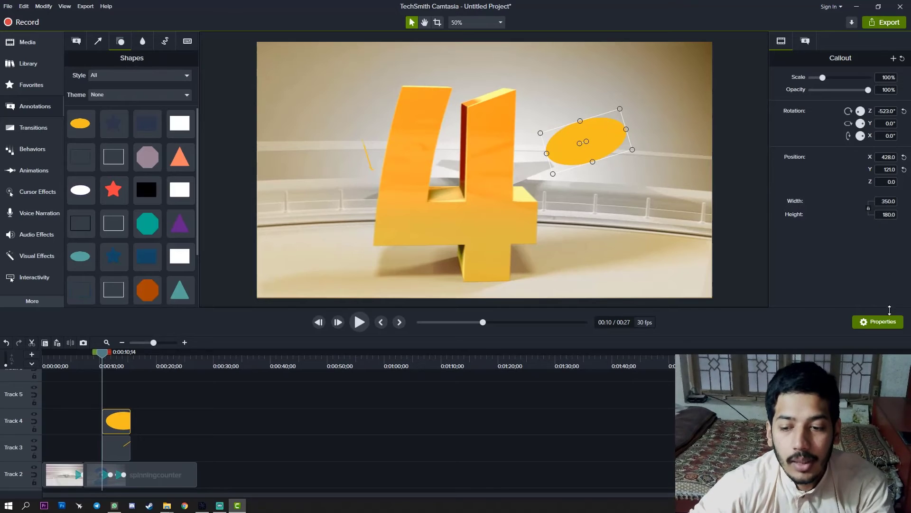
Add a Blur annotation over the yellow ellipse.
click(143, 41)
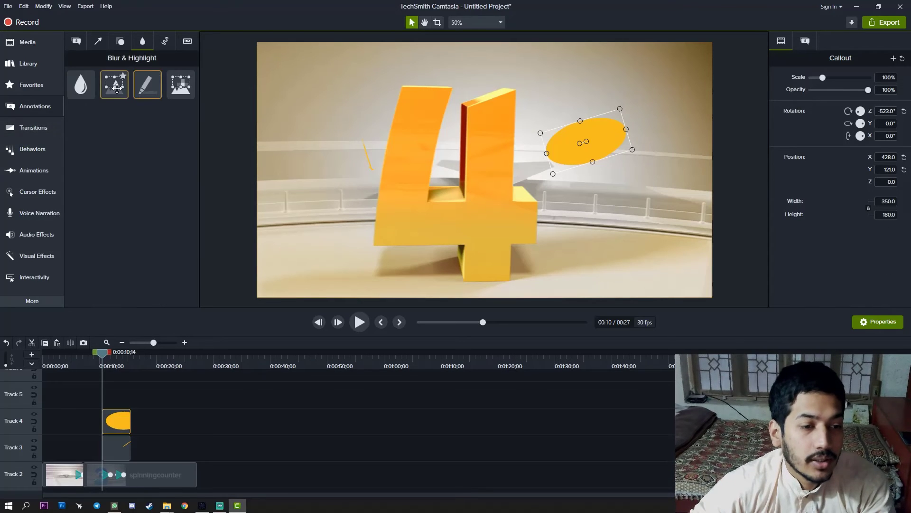
drag(81, 84, 603, 151)
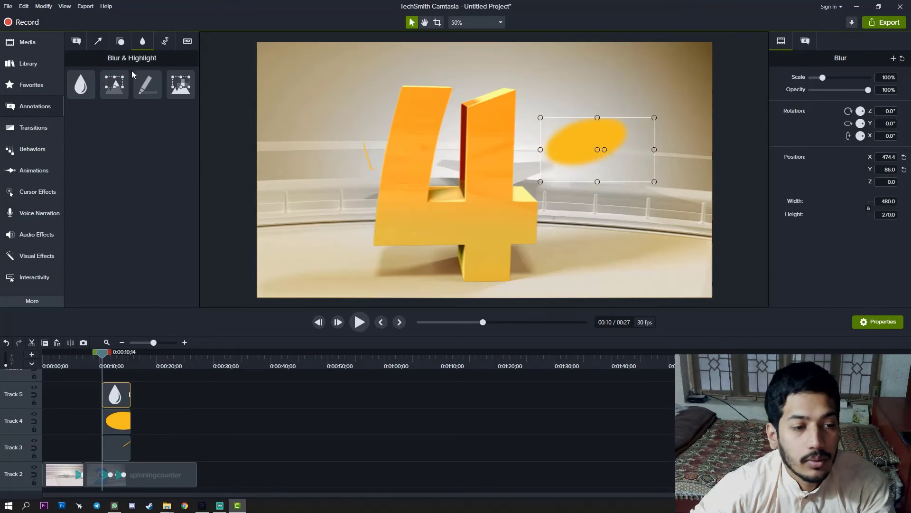
Add Spotlight, Highlight and Pixelate annotations over the yellow ellipse beside the number 4.
mouse_move(115, 84)
mouse_down()
mouse_move(463, 106)
mouse_move(577, 143)
mouse_up()
mouse_move(147, 85)
mouse_down()
mouse_move(466, 108)
mouse_move(576, 141)
mouse_up()
mouse_move(181, 85)
mouse_down()
mouse_move(417, 132)
mouse_move(580, 142)
mouse_up()
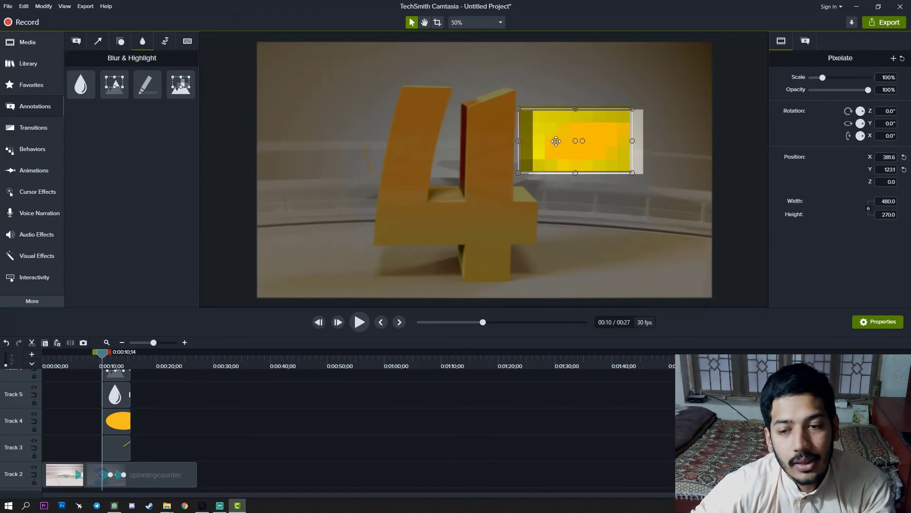
Delete all the annotation clips stacked above the spinningcounter clip in the timeline.
click(82, 44)
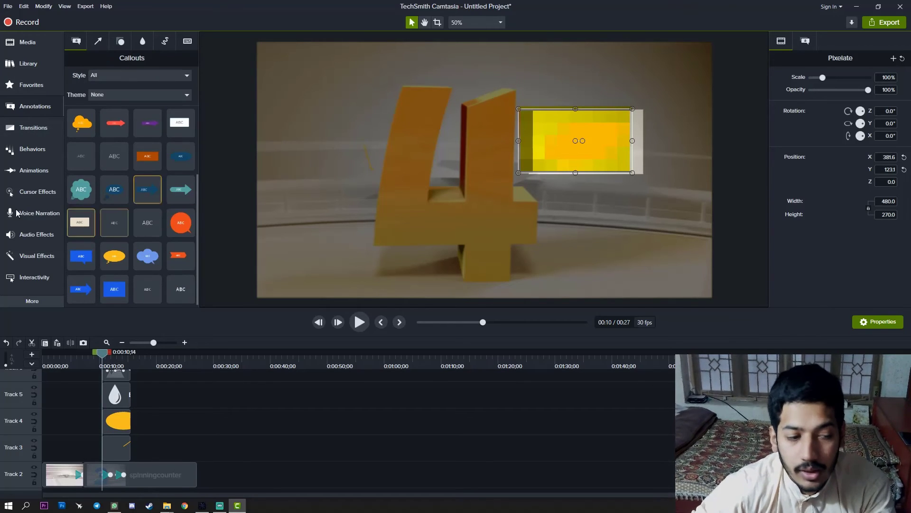
click(41, 130)
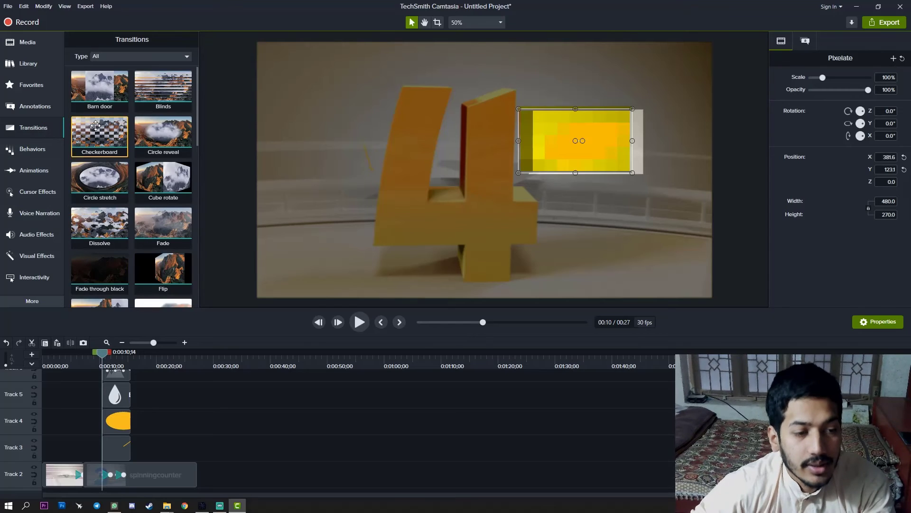
drag(209, 442, 72, 318)
key(Delete)
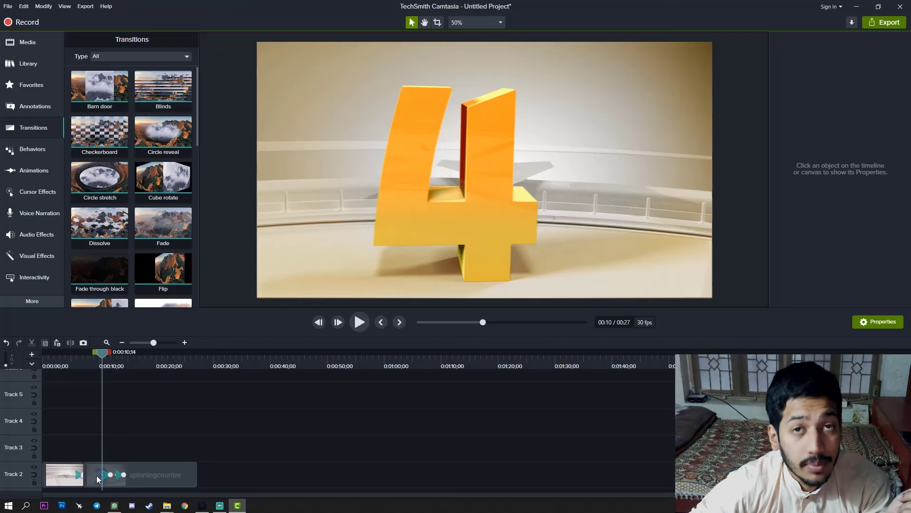
Add the Checkerboard transition to the spinningcounter clip and preview playback across its start.
drag(100, 136, 84, 472)
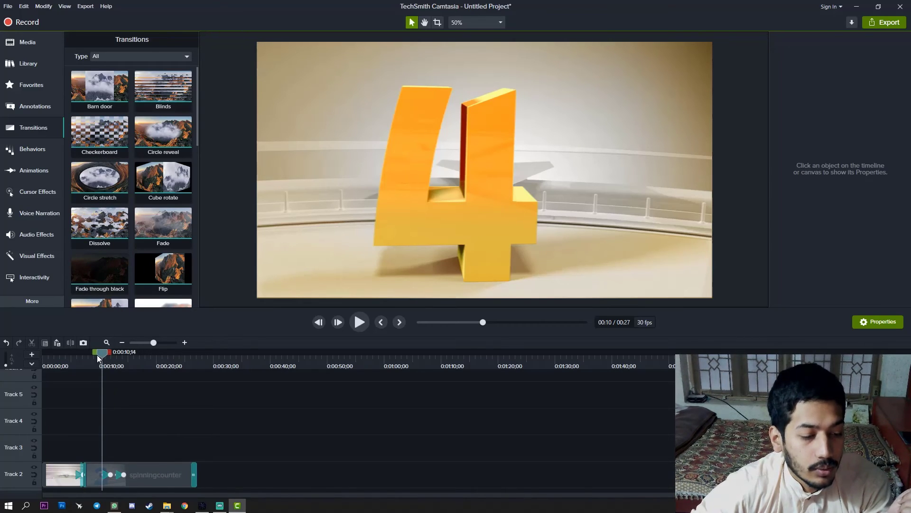
drag(97, 355, 75, 356)
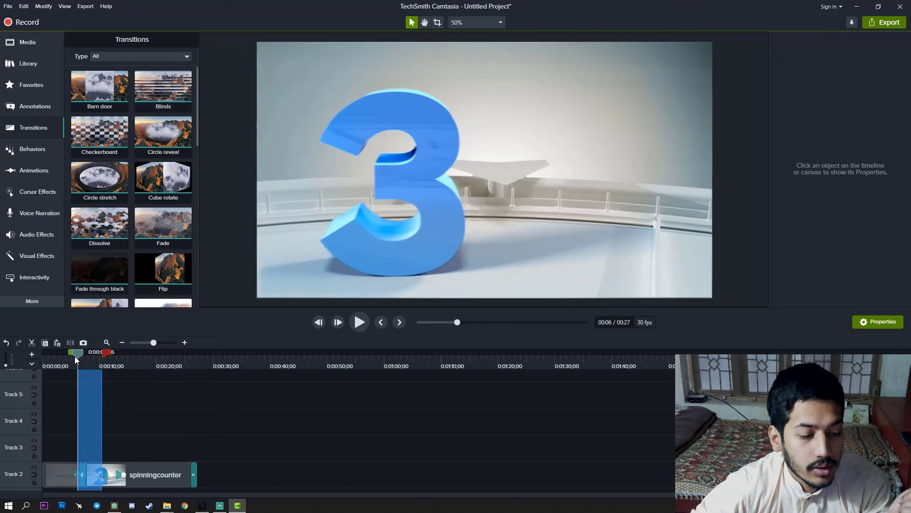
click(359, 323)
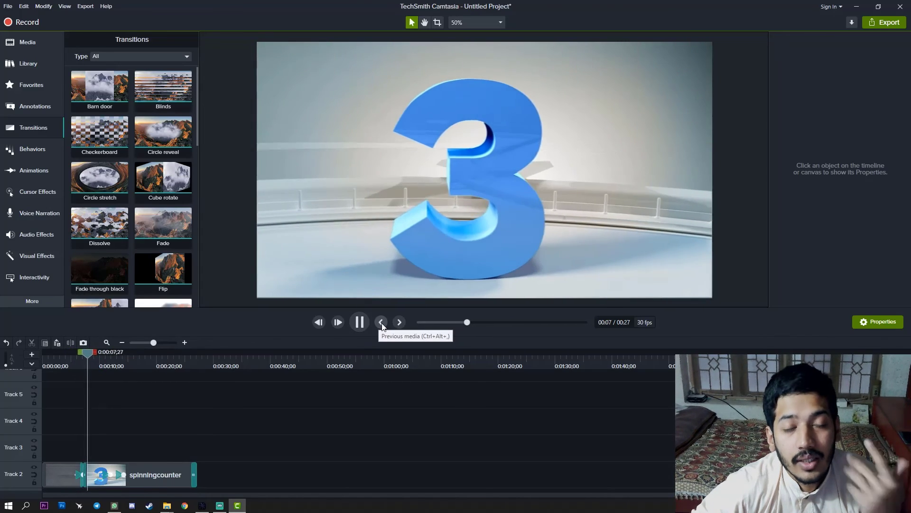
click(360, 325)
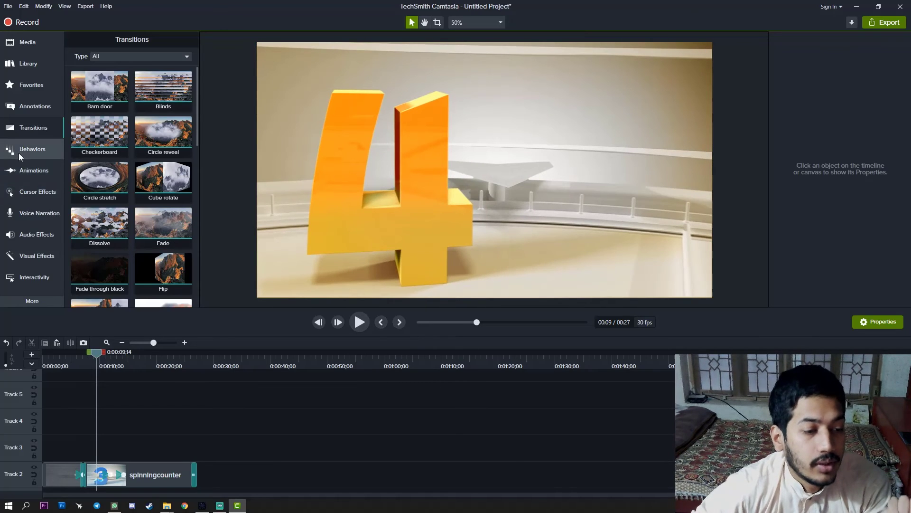
click(34, 193)
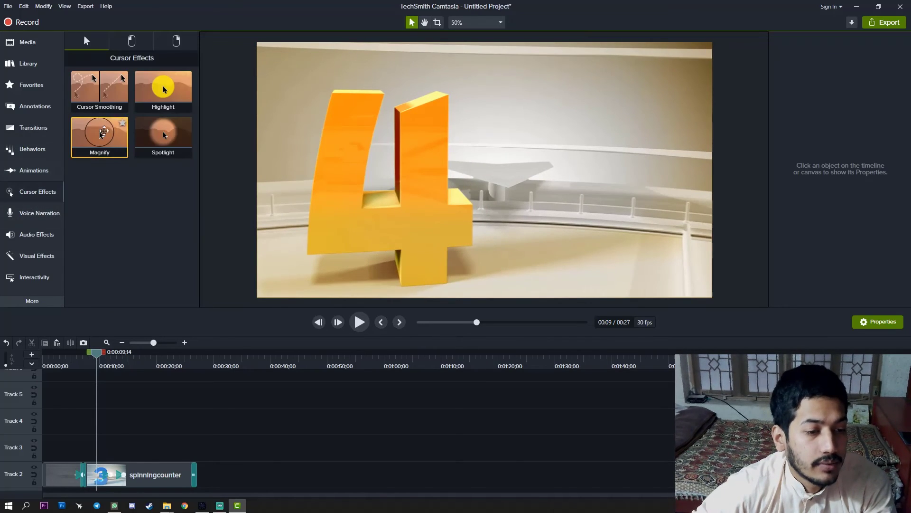
click(132, 41)
click(177, 41)
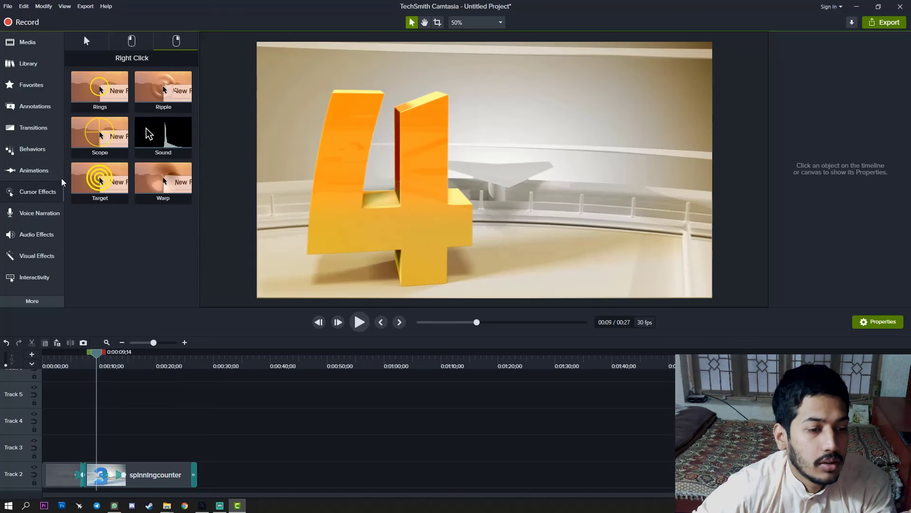
click(38, 213)
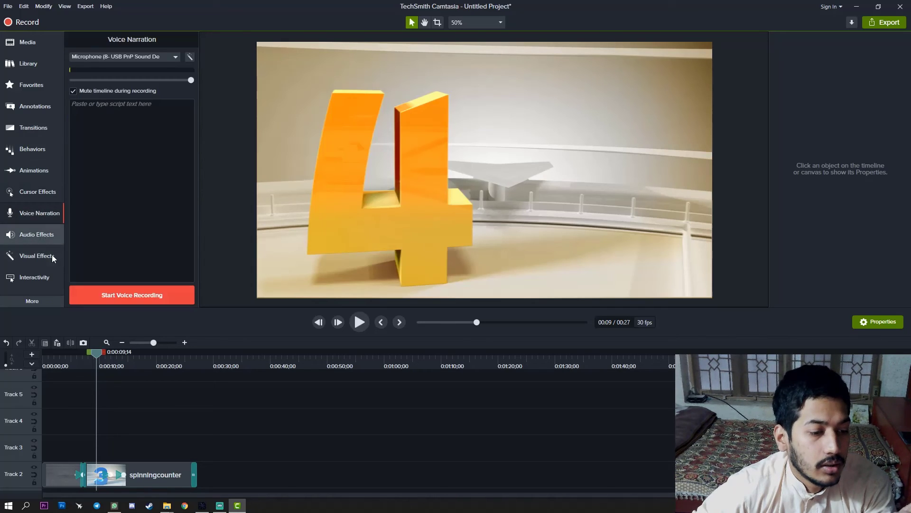
Add a Border effect to the spinningcounter clip, set its thickness to 10 and scale the clip down to about 93.6%.
click(27, 256)
drag(92, 67, 102, 472)
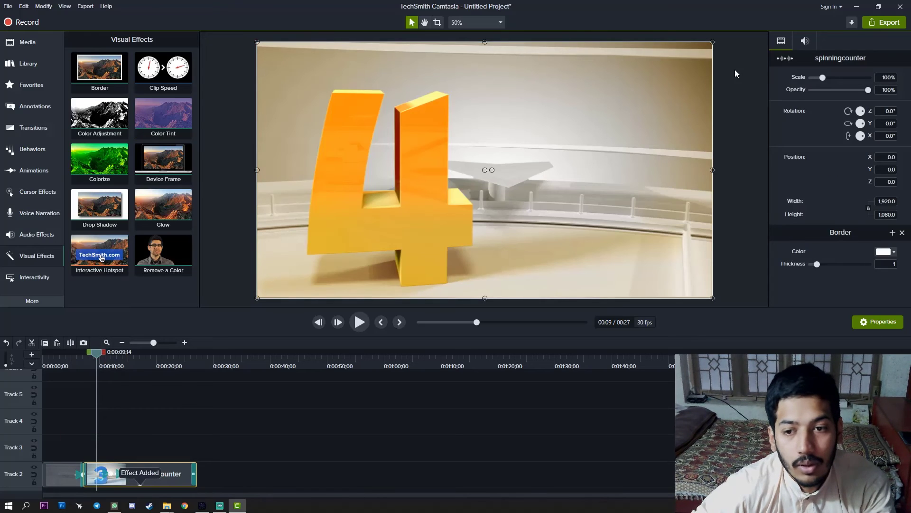
drag(819, 264, 906, 285)
drag(713, 299, 684, 282)
drag(571, 194, 585, 202)
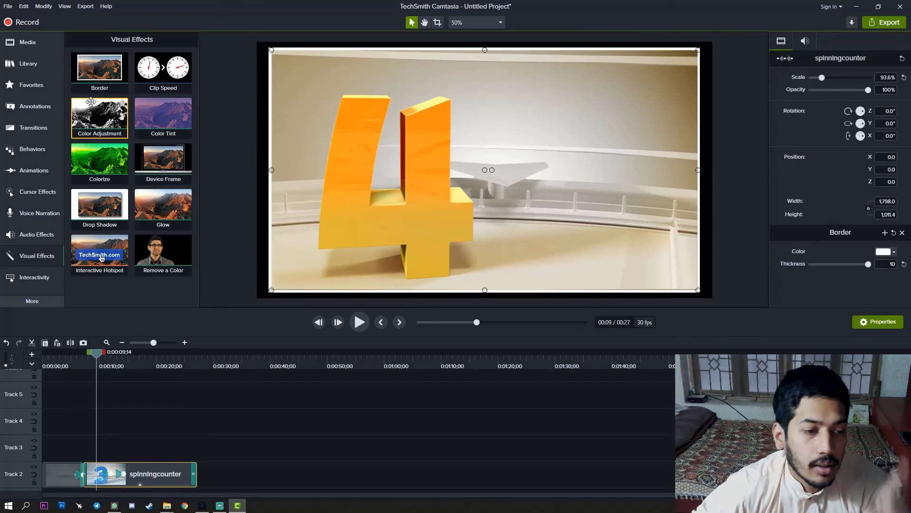
Apply Color Adjustment to the spinningcounter clip with brightness -100 and add a Device Frame effect.
drag(100, 114, 448, 173)
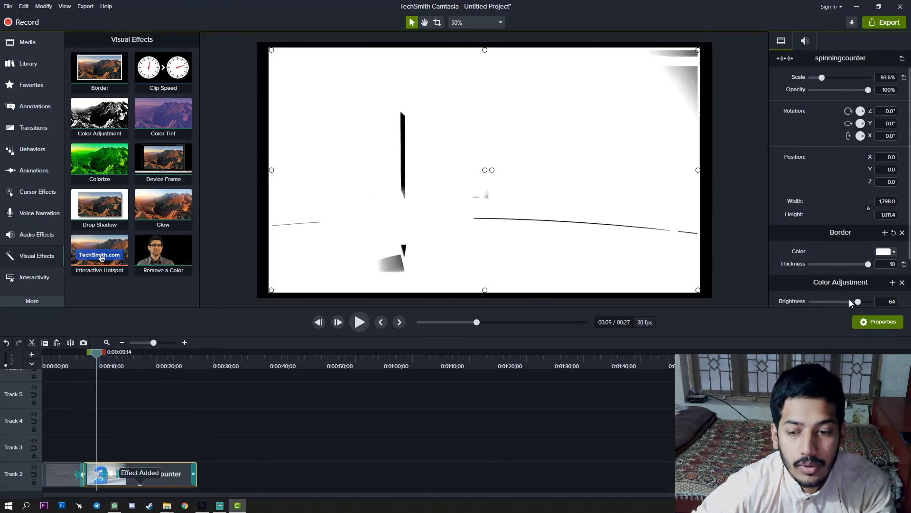
drag(858, 301, 809, 303)
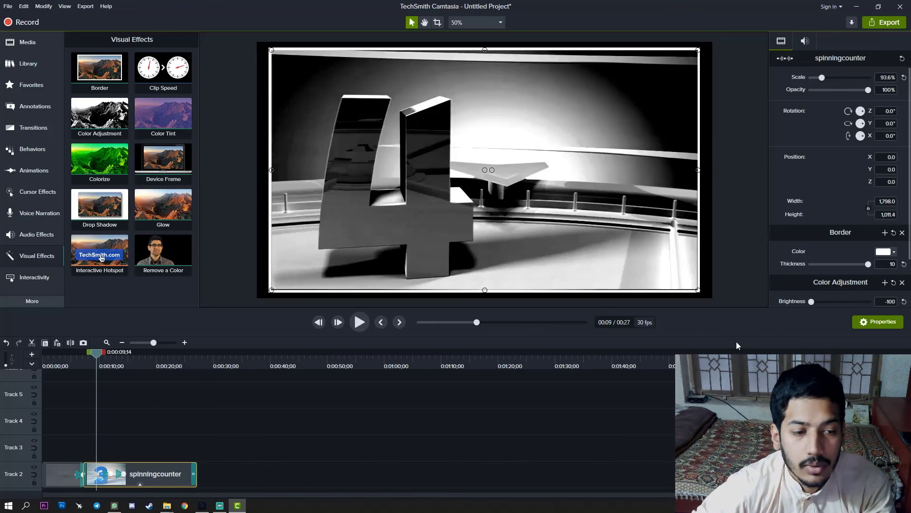
drag(163, 161, 416, 173)
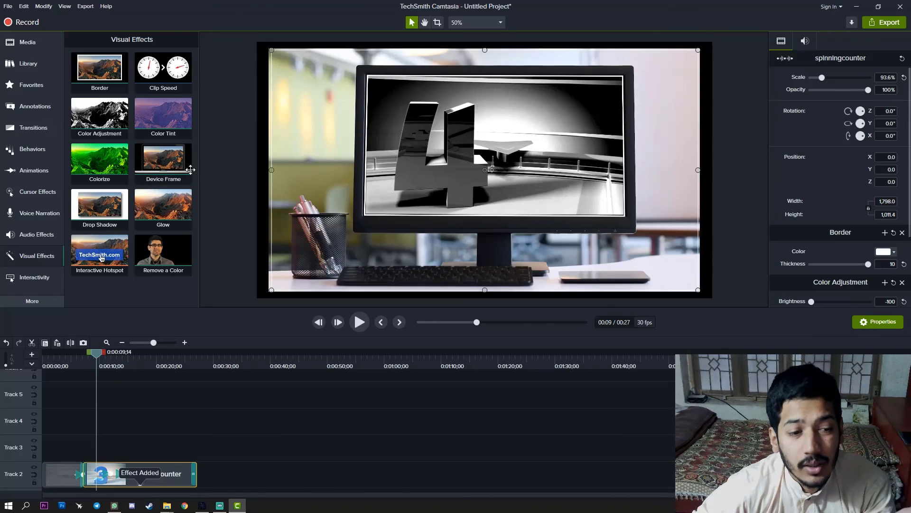
Add Glow and Drop Shadow effects to the spinningcounter clip, and open the Interactivity quiz options.
drag(148, 200, 402, 207)
drag(114, 202, 443, 199)
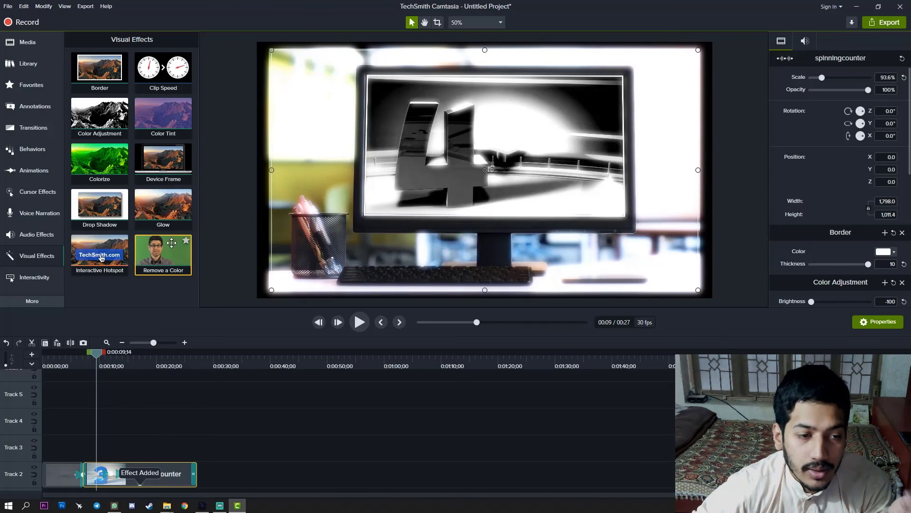
click(41, 280)
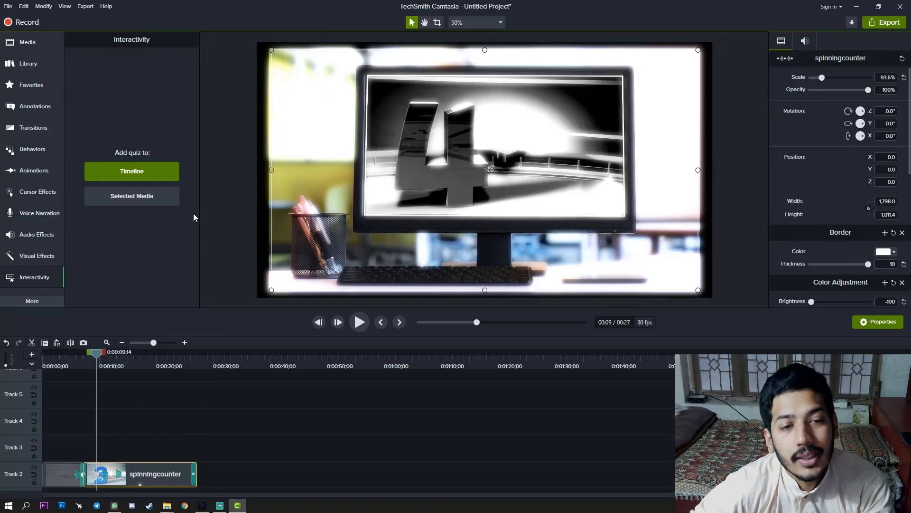